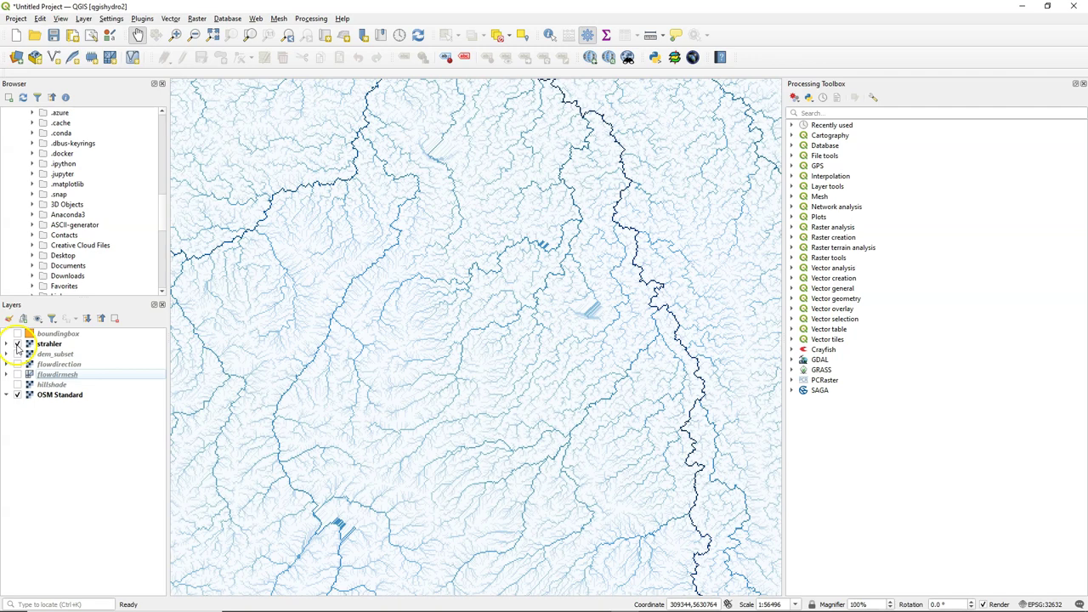
- Toggle the strahler layer off and on, then zoom out to about 1:225984 over the OSM basemap
left_click(17, 344)
left_click(17, 345)
scroll(459, 367, "down", 2)
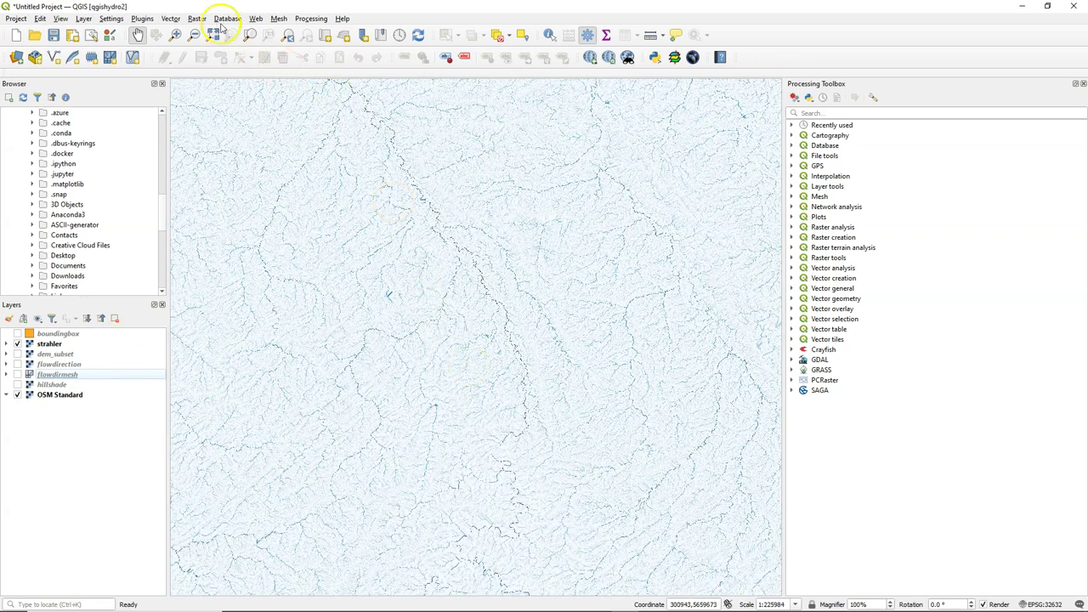
- Use the Raster Calculator with "strahler@1" >= 5 to create the on-the-fly raster 'strahler >= 5'
left_click(197, 19)
left_click(205, 31)
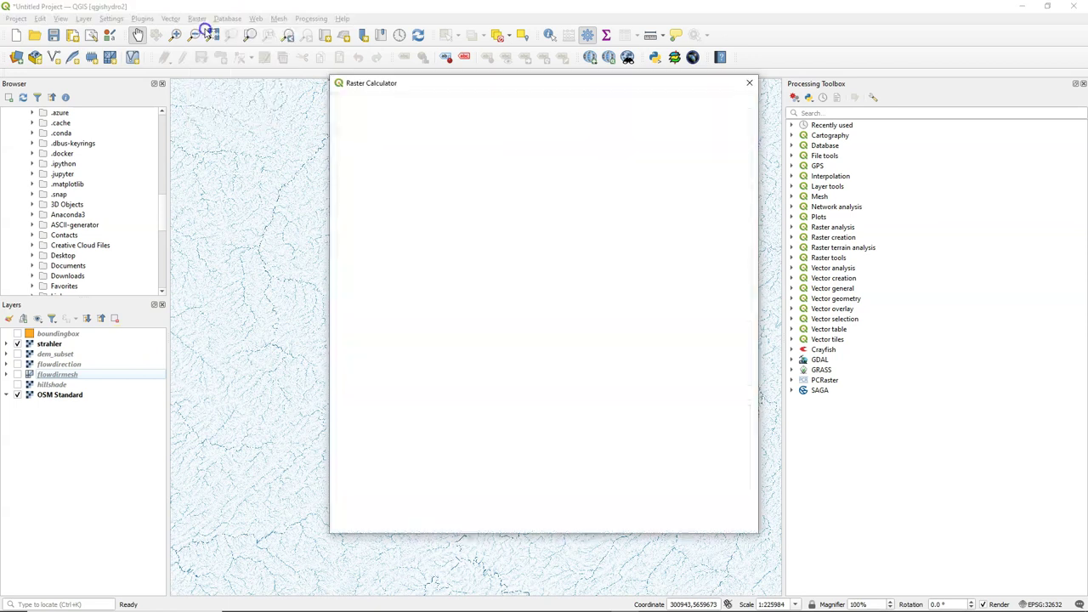
double_click(361, 136)
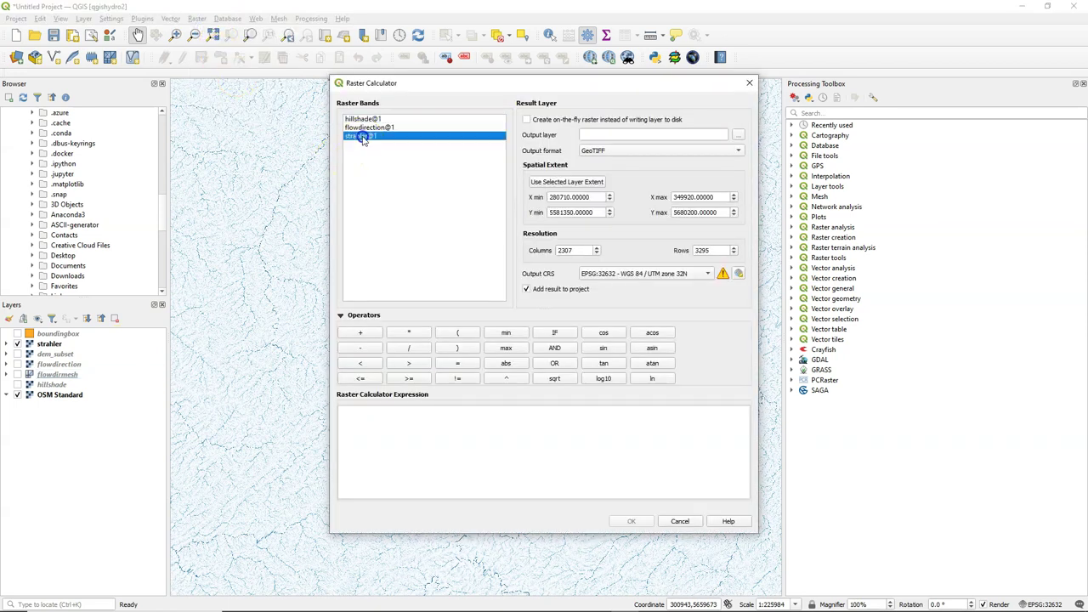
left_click(409, 378)
left_click(425, 413)
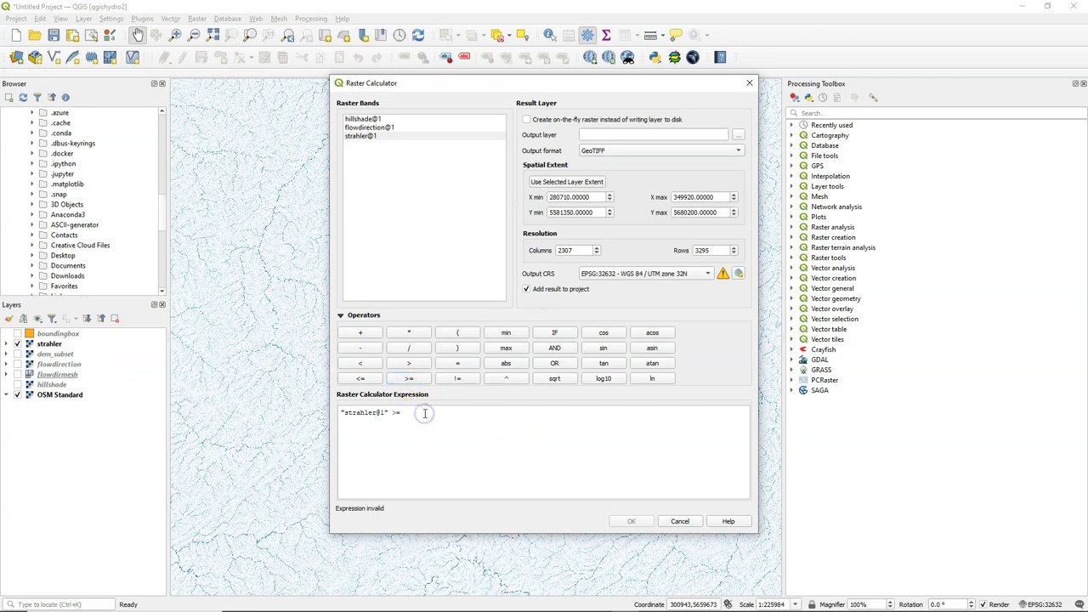
left_click(526, 120)
left_click(610, 136)
type("strahler >= 5")
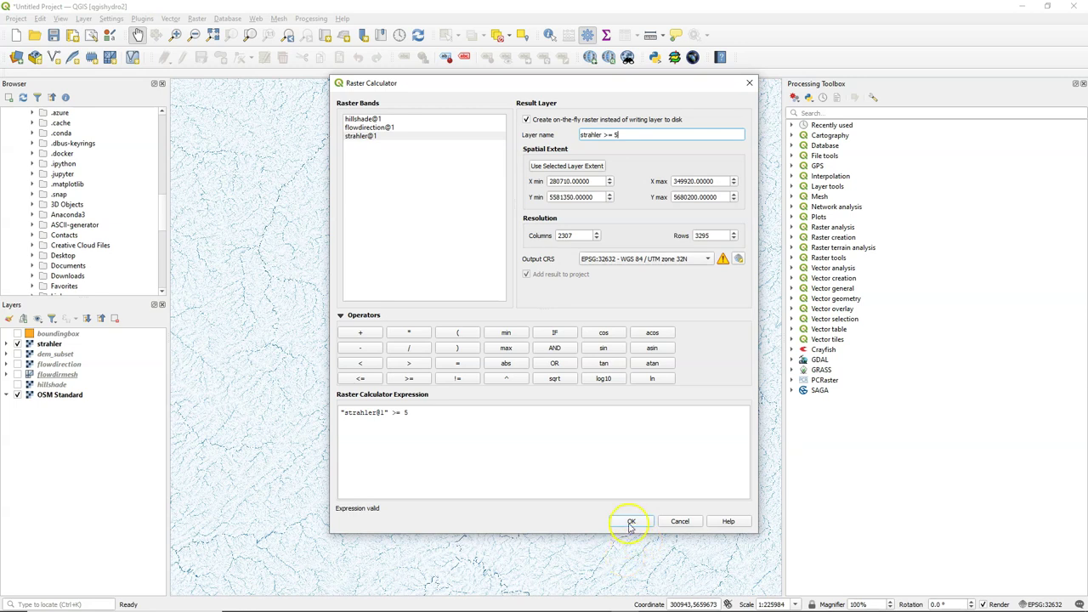
left_click(631, 521)
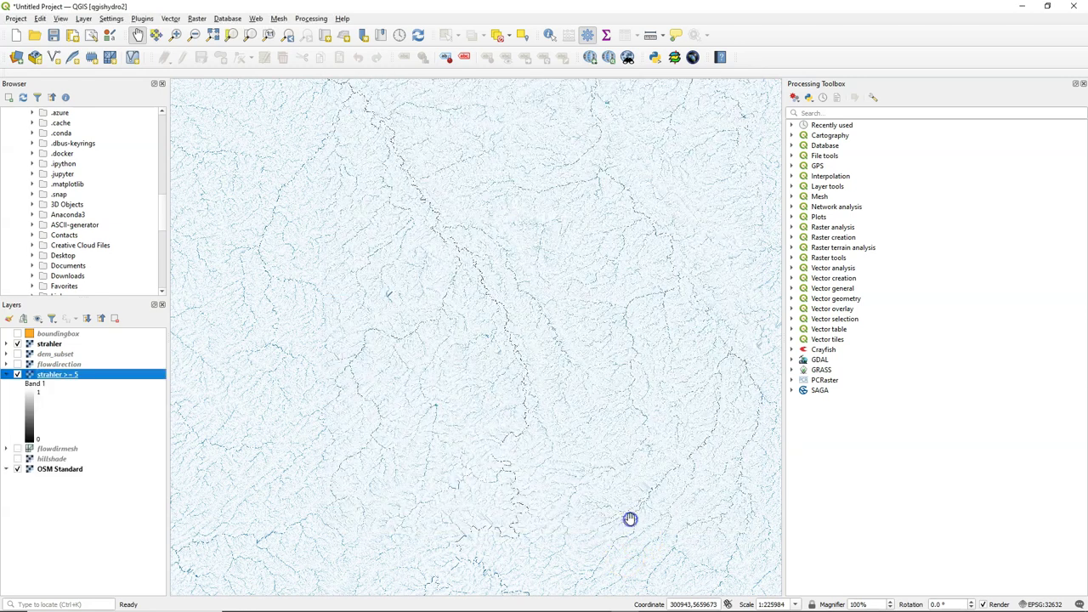
- Move strahler >= 5 to the top and classify it with a Paletted/Unique values renderer
left_click_drag(55, 374, 75, 343)
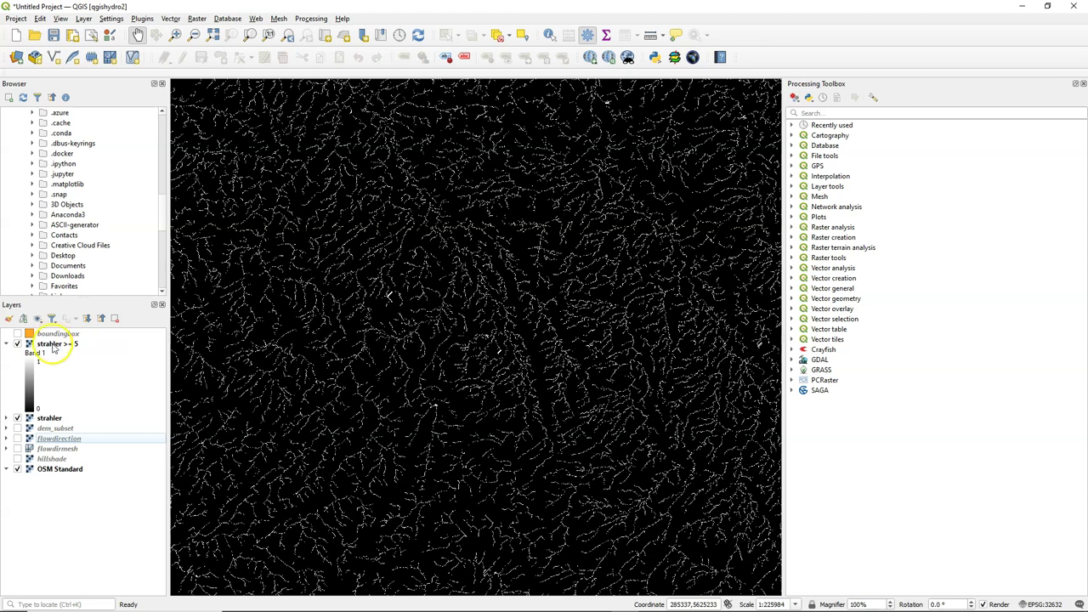
left_click(75, 344)
left_click(9, 318)
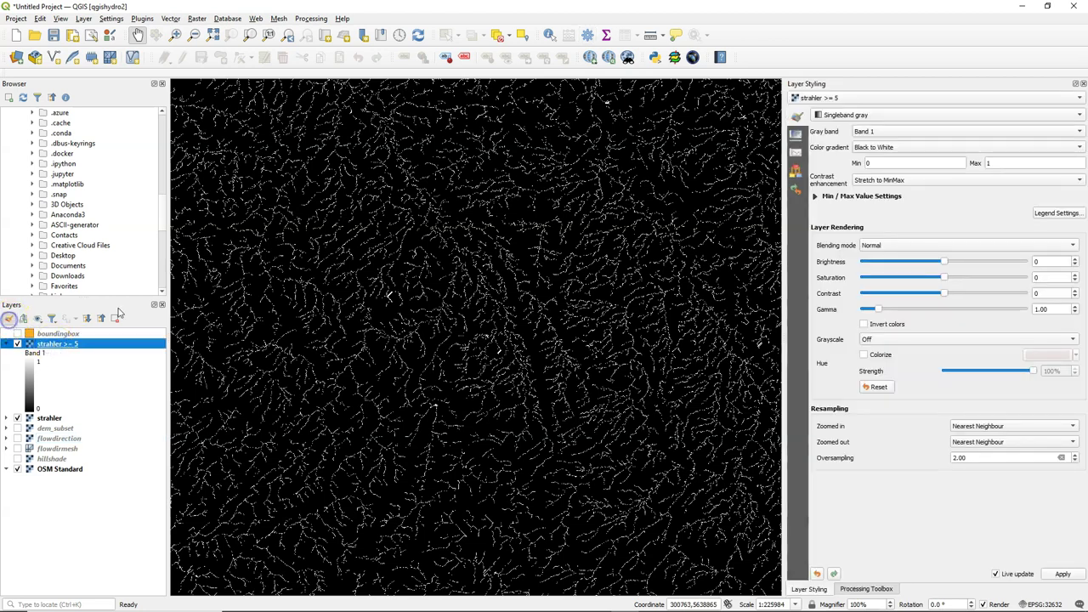
left_click(851, 115)
left_click(852, 104)
left_click(862, 324)
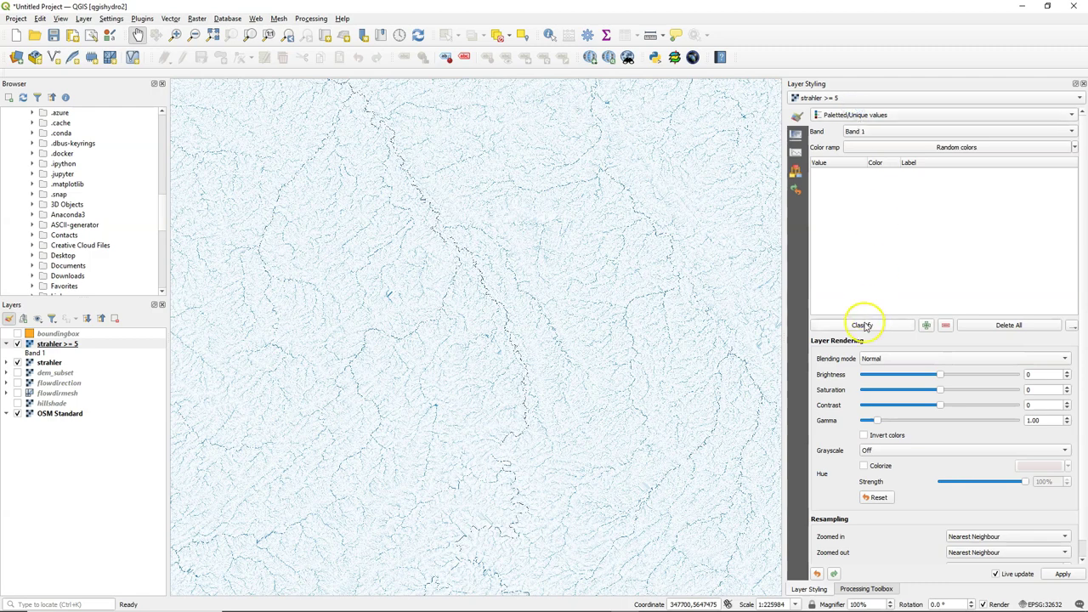
- Delete the no-data and 0 classes and colour value 1 as #1f85b4
left_click(884, 179)
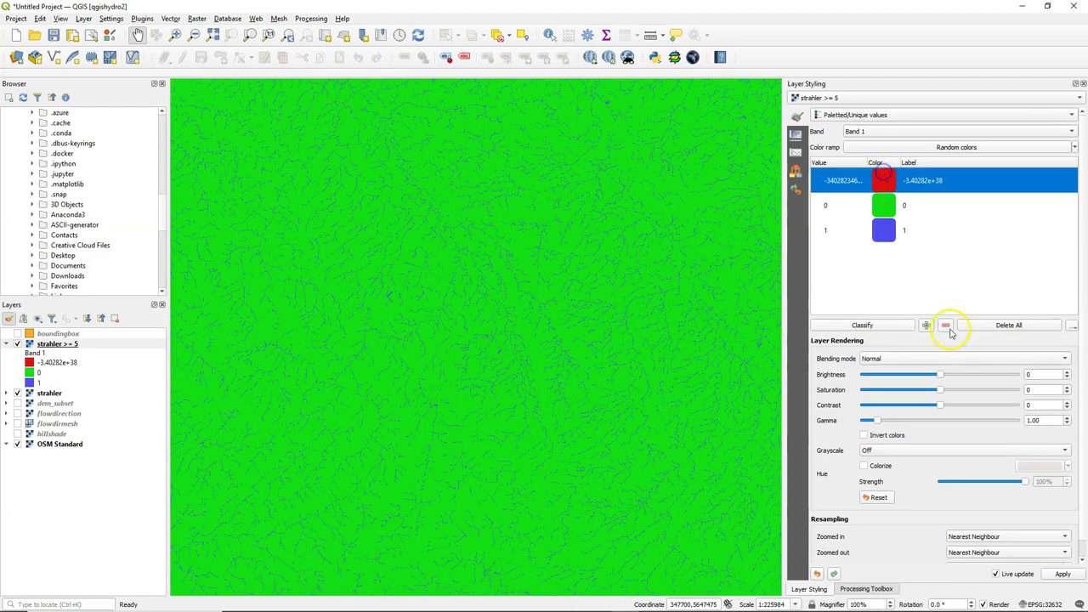
left_click(945, 325)
left_click(944, 325)
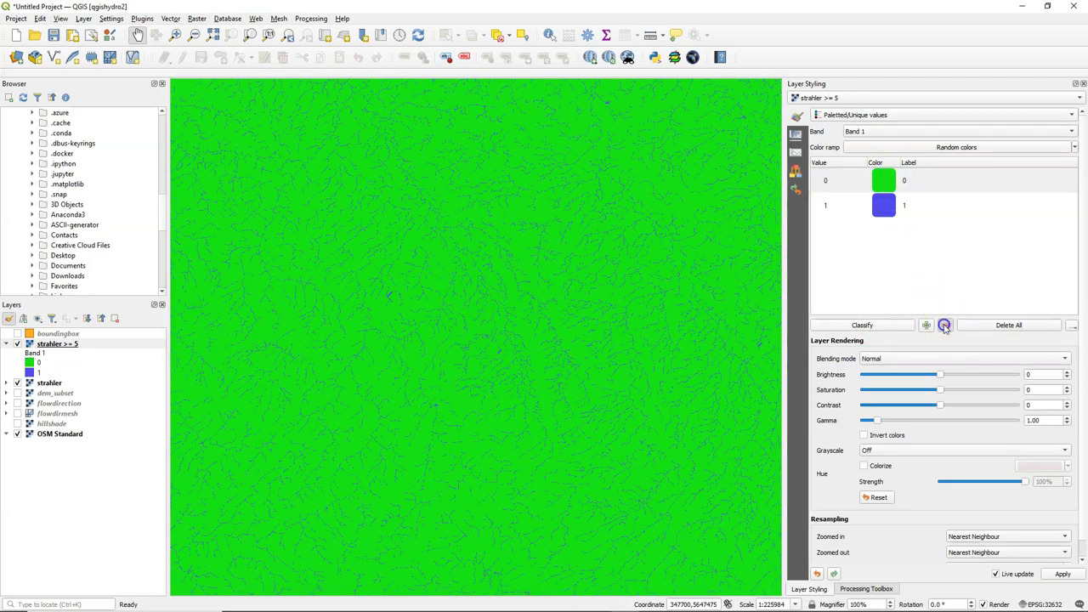
double_click(884, 179)
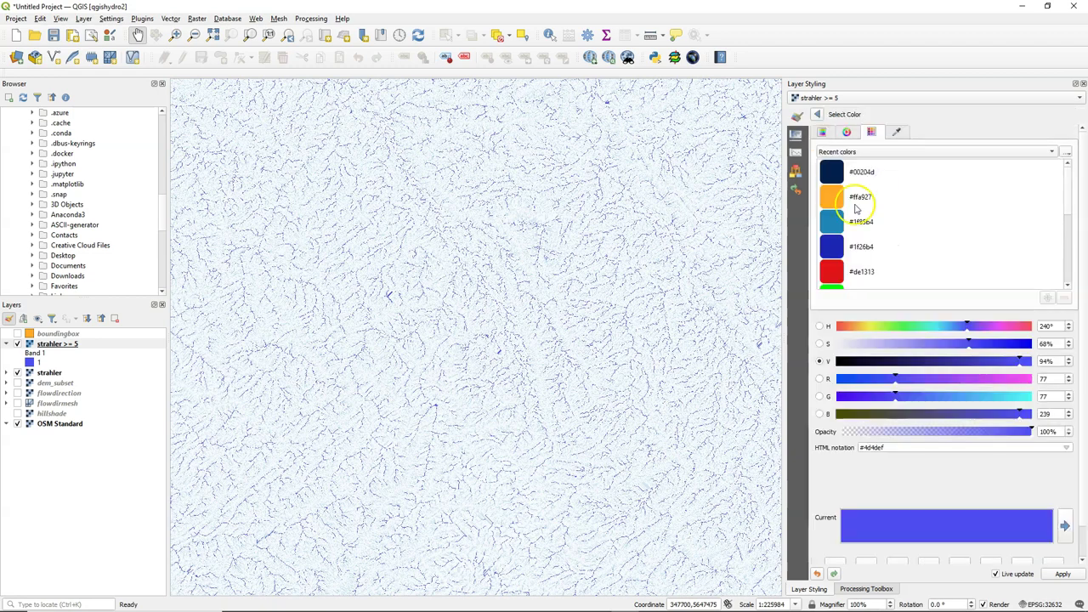
left_click(833, 222)
left_click(816, 114)
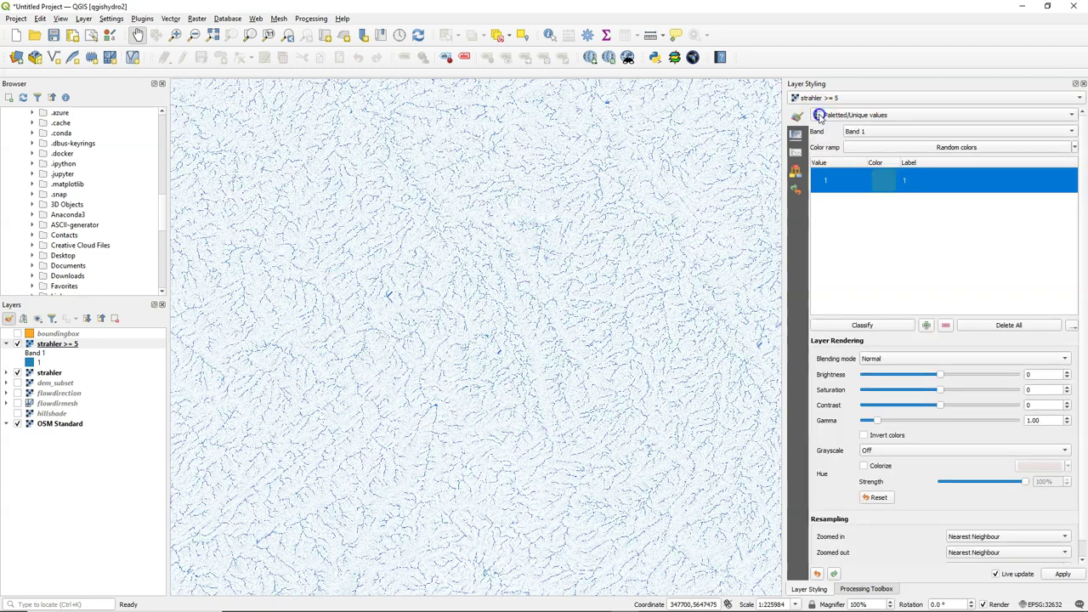
- Hide the original strahler layer and zoom in and pan along the river valley
left_click(17, 372)
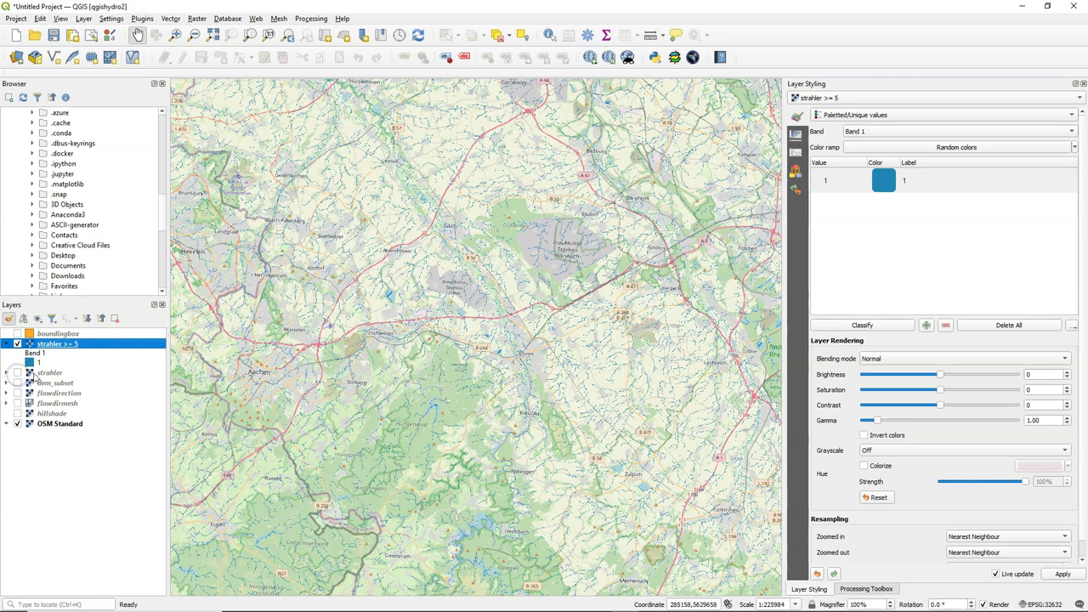
scroll(476, 340, "up", 2)
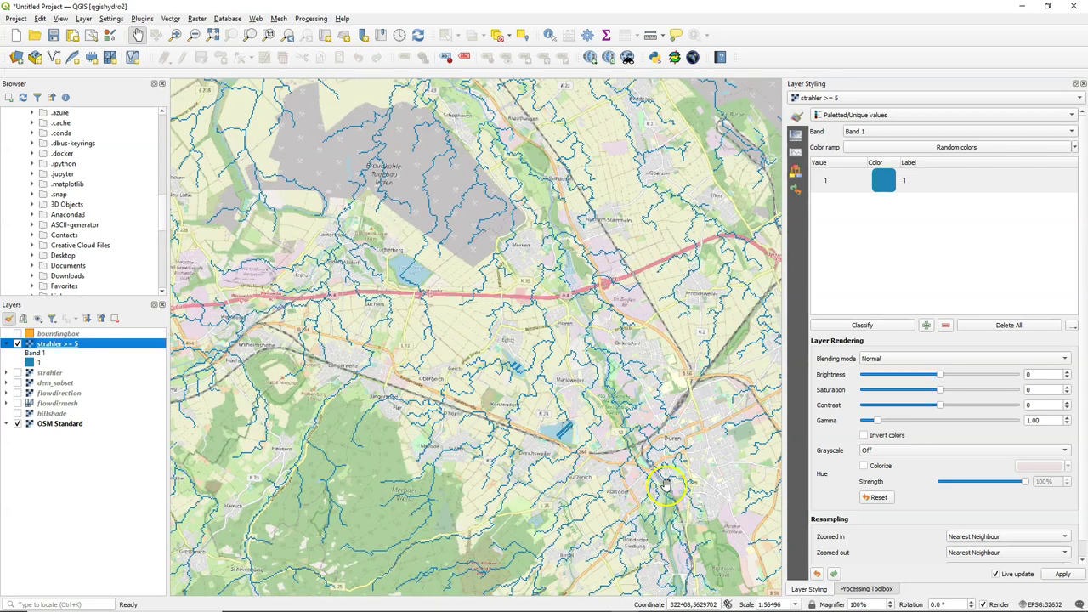
left_click_drag(655, 561, 544, 224)
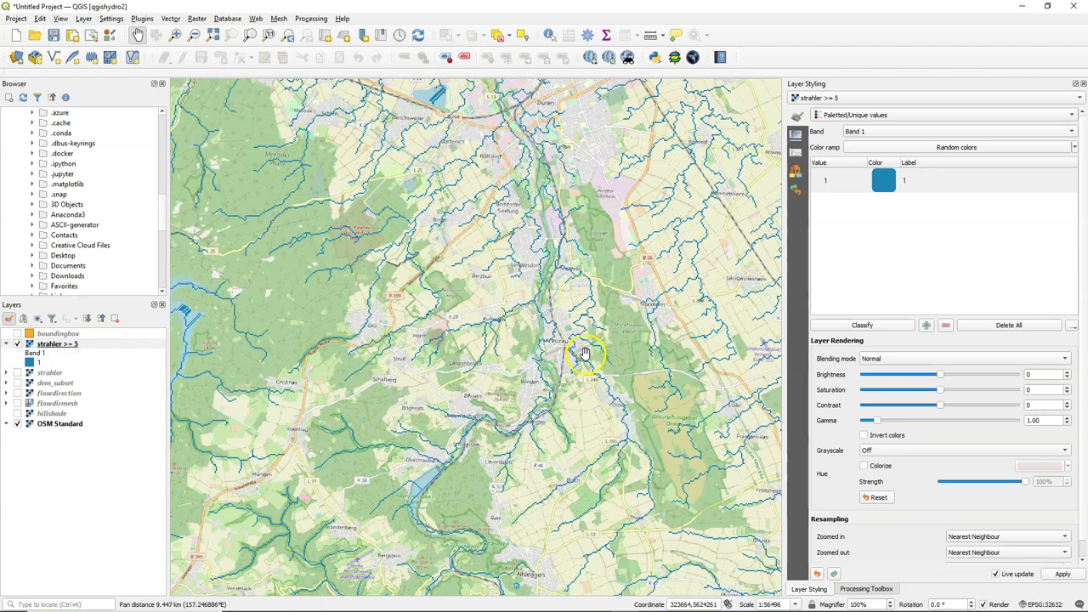
left_click_drag(577, 416, 637, 214)
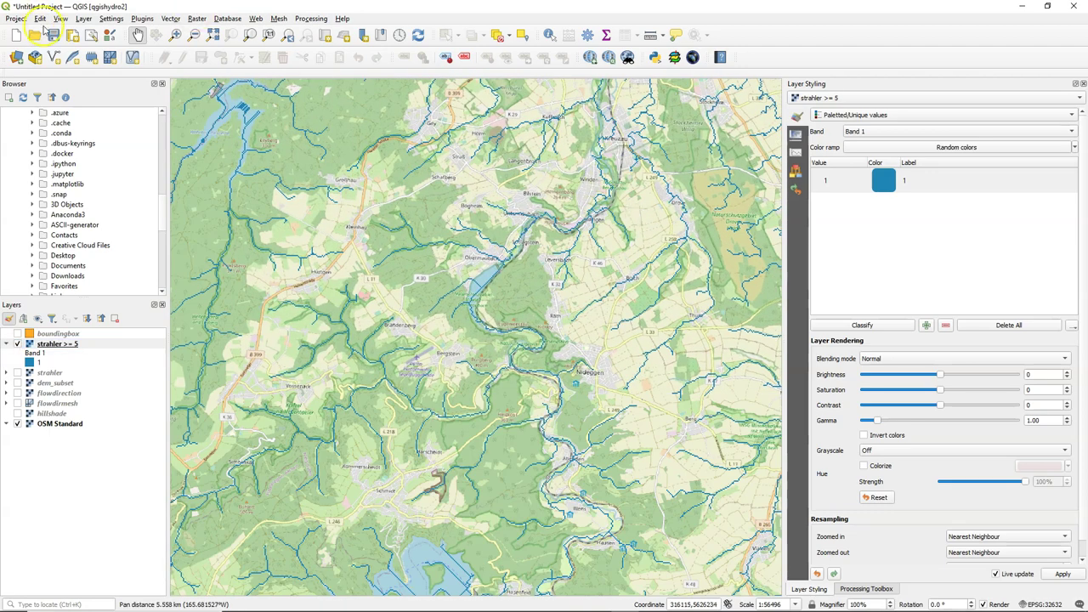
- Save the project as chapter_4 in the Chapter_4 folder
left_click(16, 17)
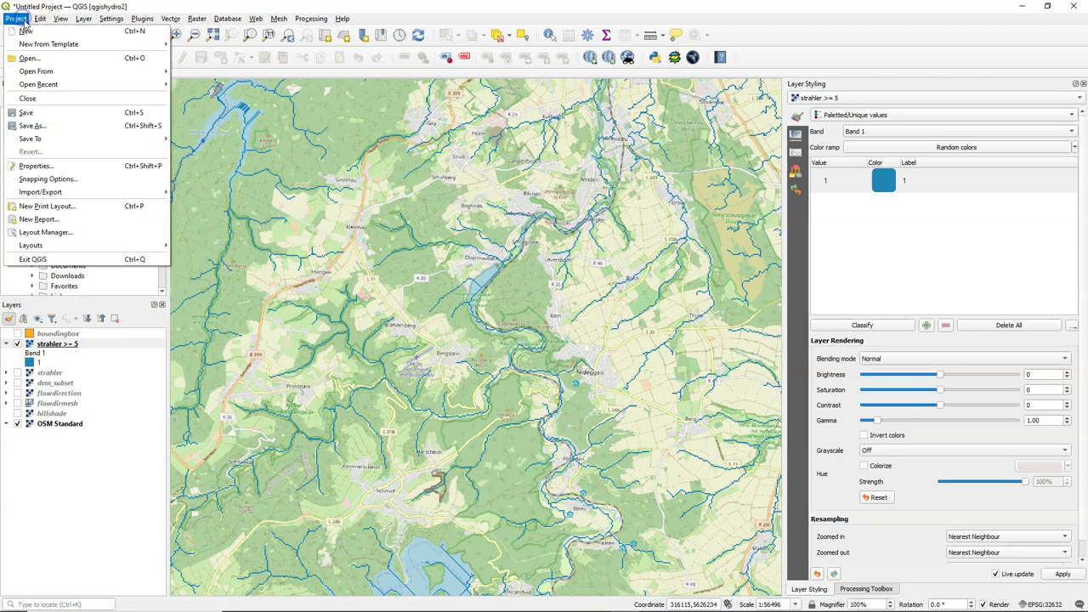
left_click(40, 127)
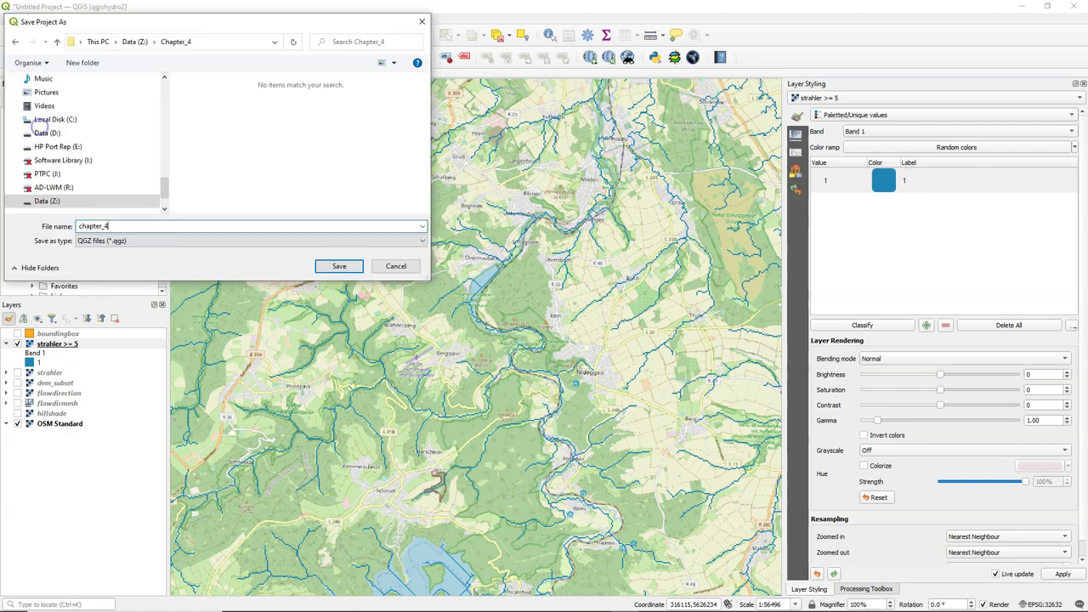
left_click(340, 266)
- Use the Raster Calculator with "strahler@1" >= 6 to create the on-the-fly raster 'strahler >= 6'
left_click(196, 18)
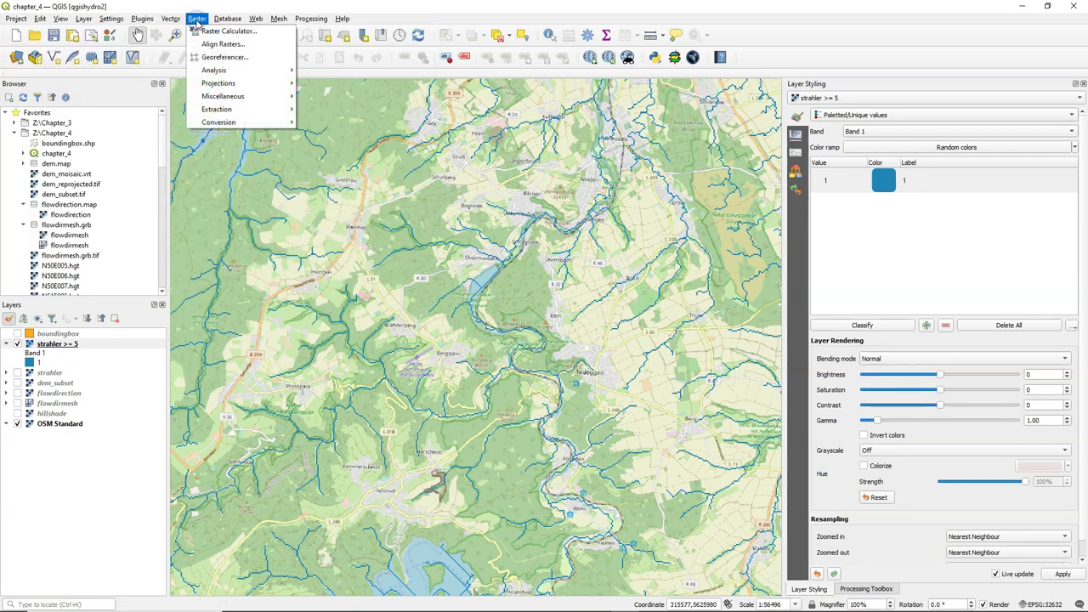
left_click(203, 34)
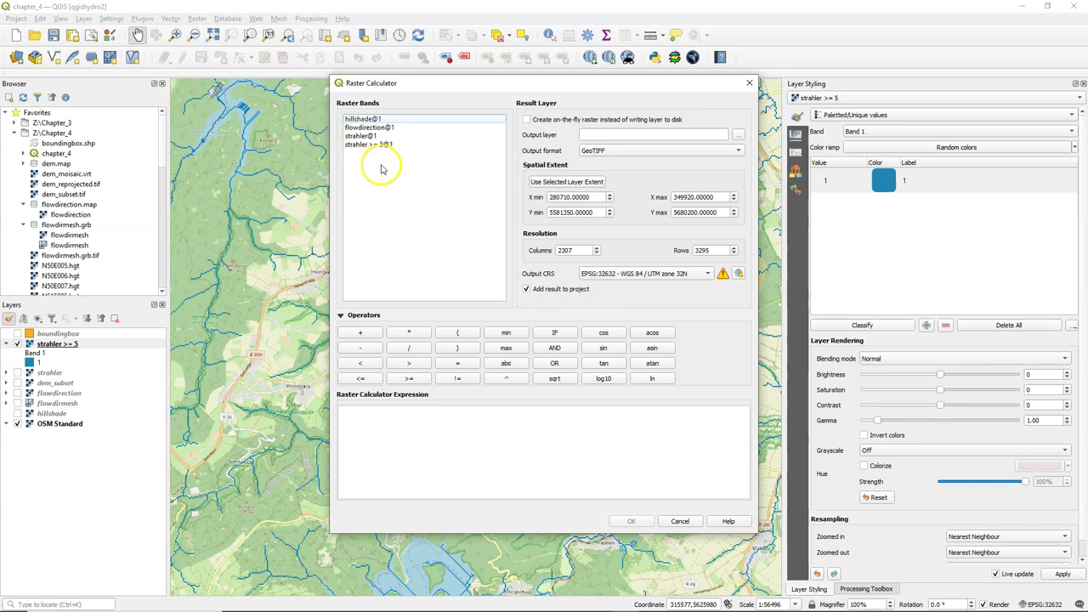
double_click(360, 136)
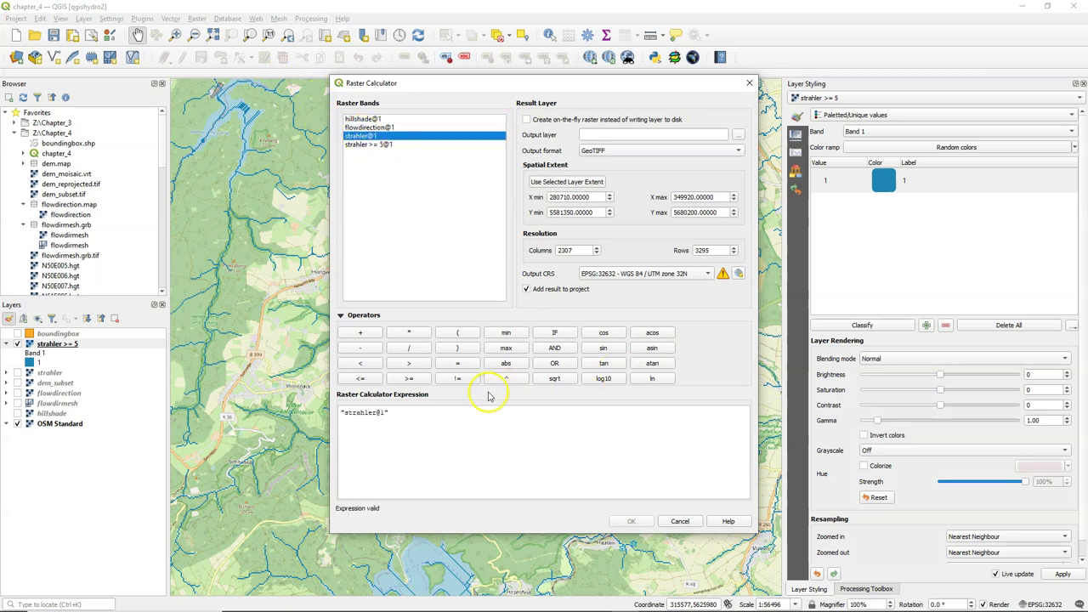
left_click(410, 380)
left_click(431, 415)
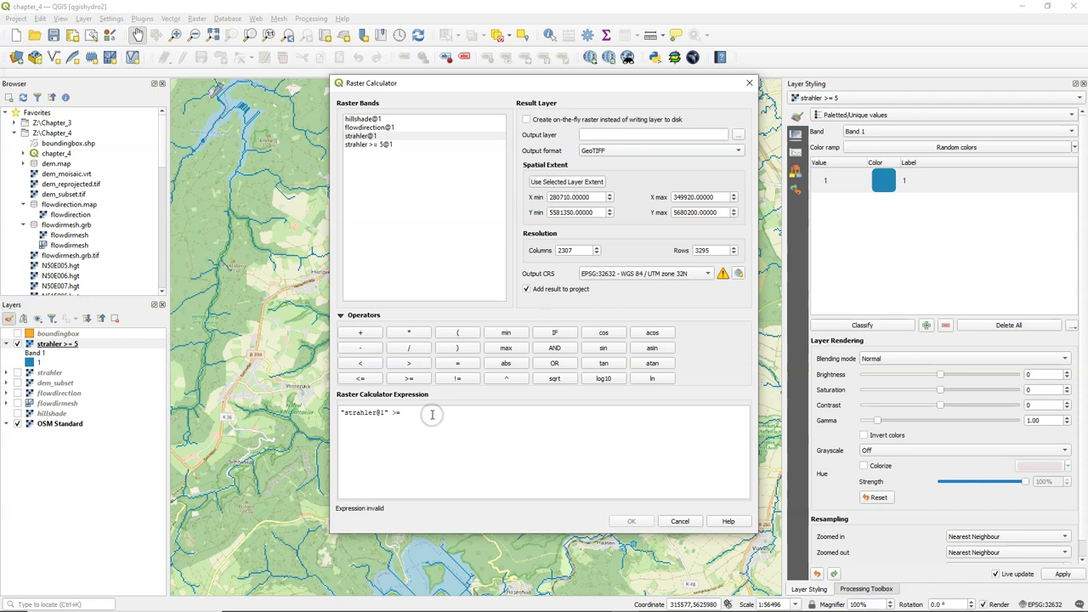
left_click(527, 119)
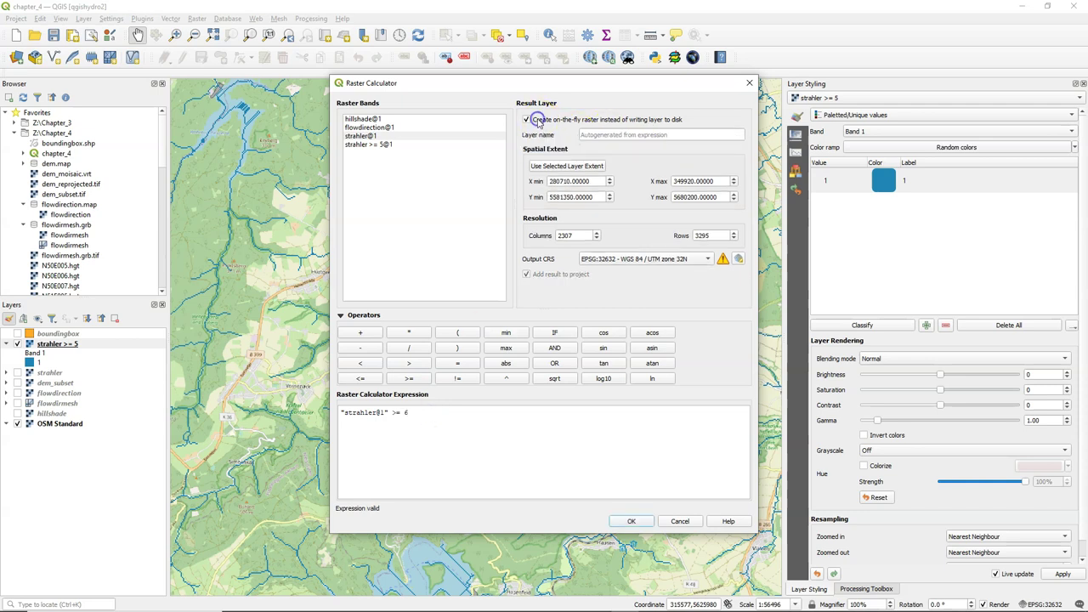
left_click(610, 134)
type("strahler >= 6")
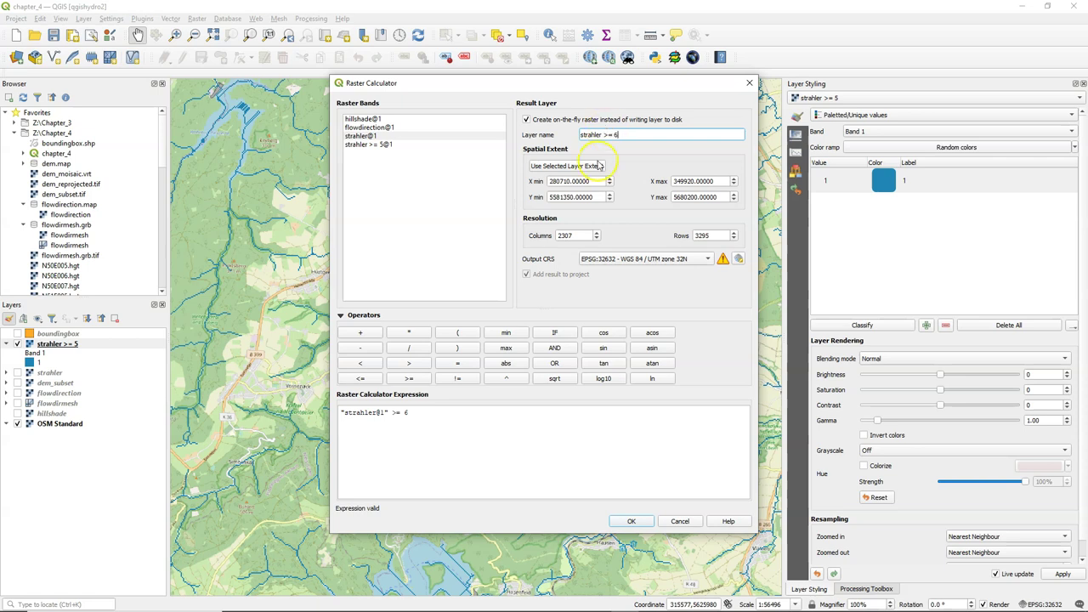
left_click(634, 523)
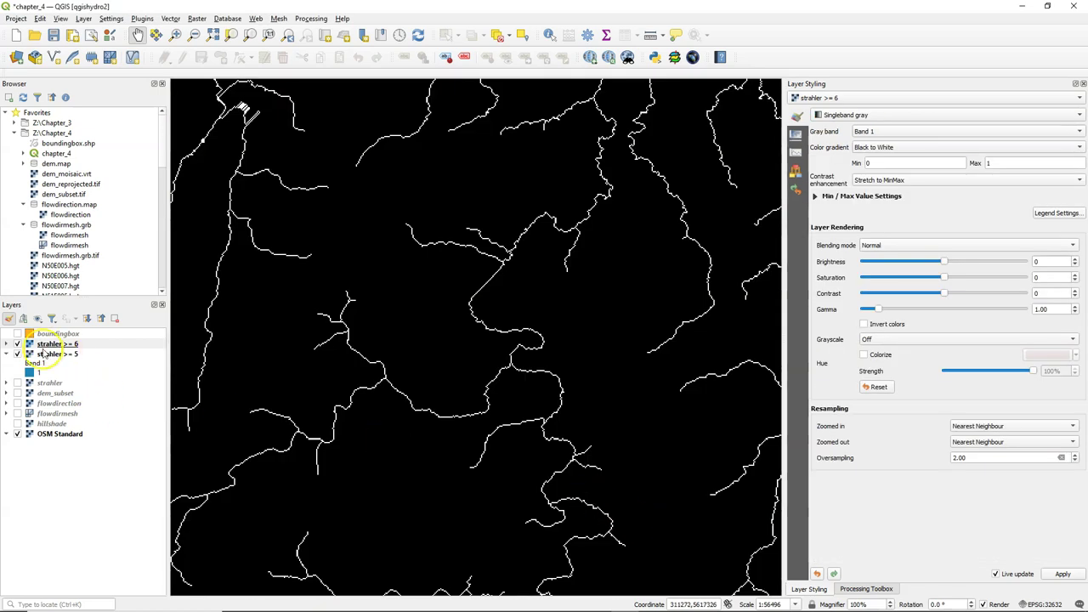
- Copy the blue style from strahler >= 5 and paste it onto strahler >= 6
left_click(47, 355)
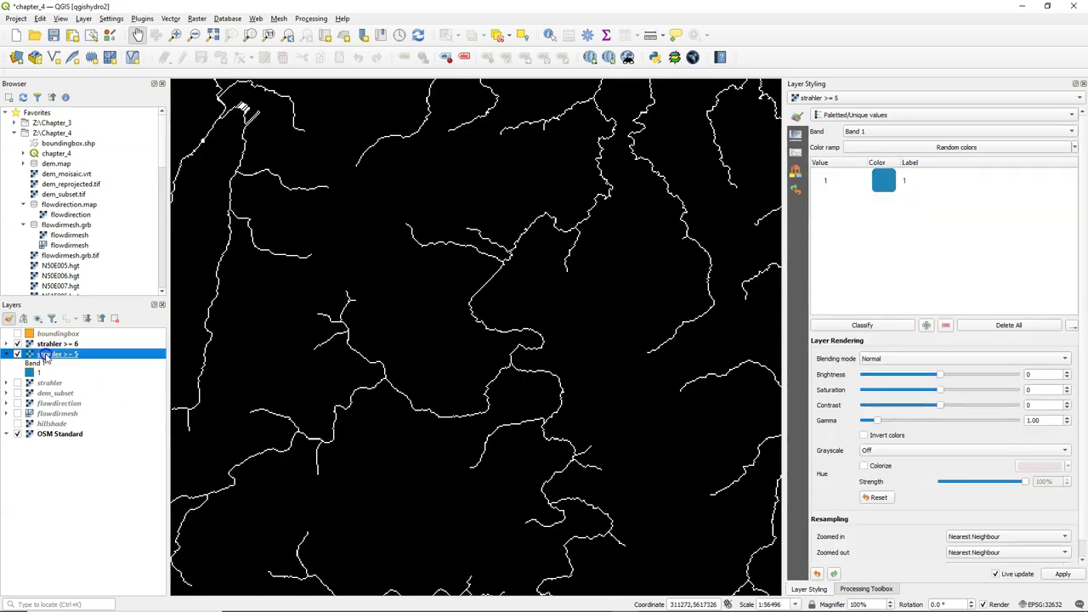
right_click(46, 358)
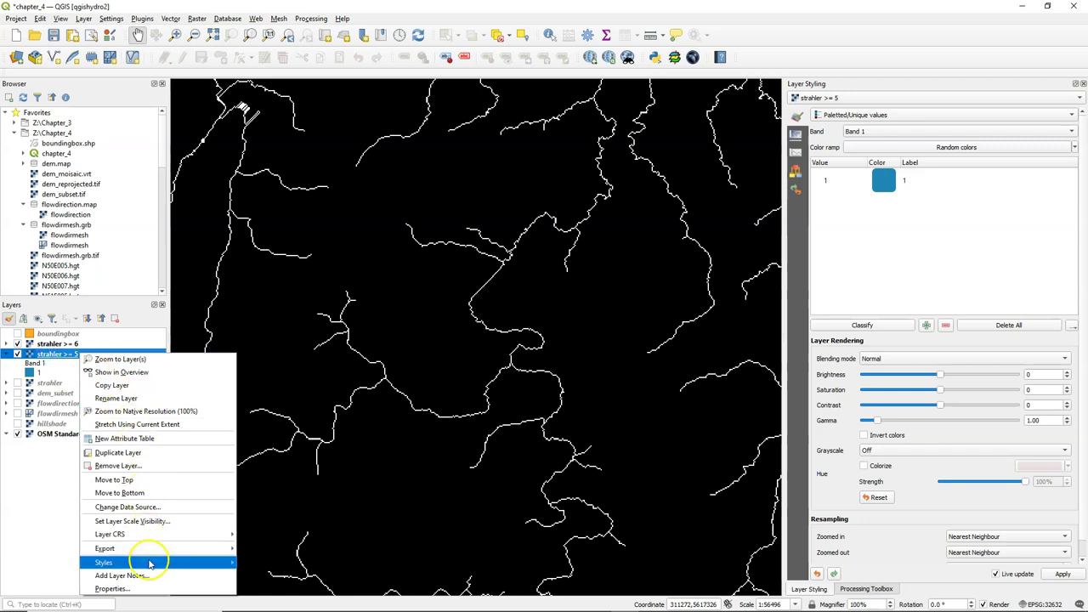
mouse_move(153, 563)
left_click(253, 566)
left_click(58, 344)
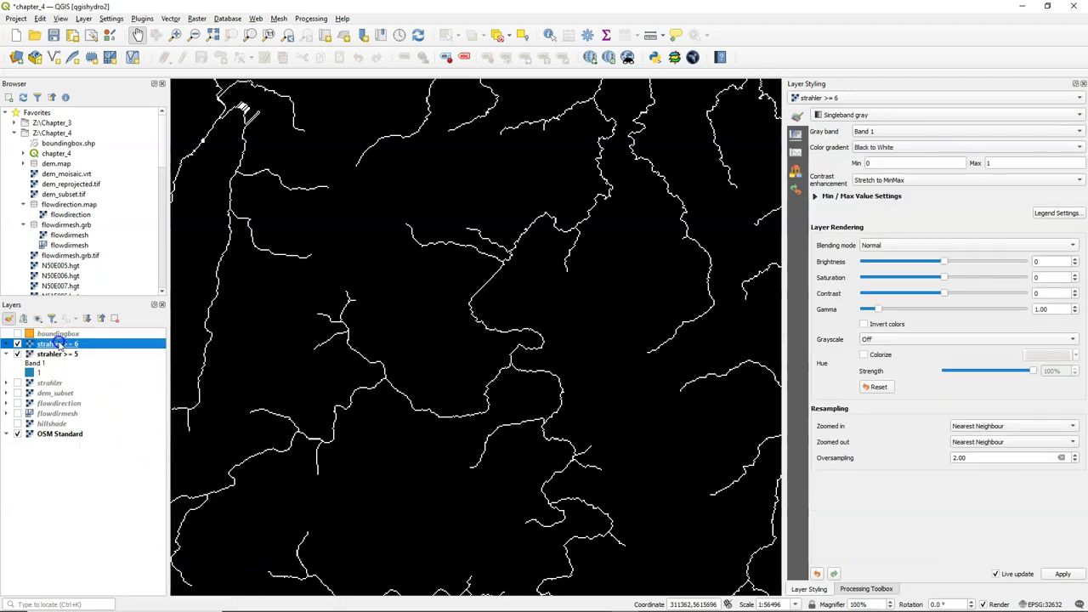
right_click(58, 343)
mouse_move(170, 538)
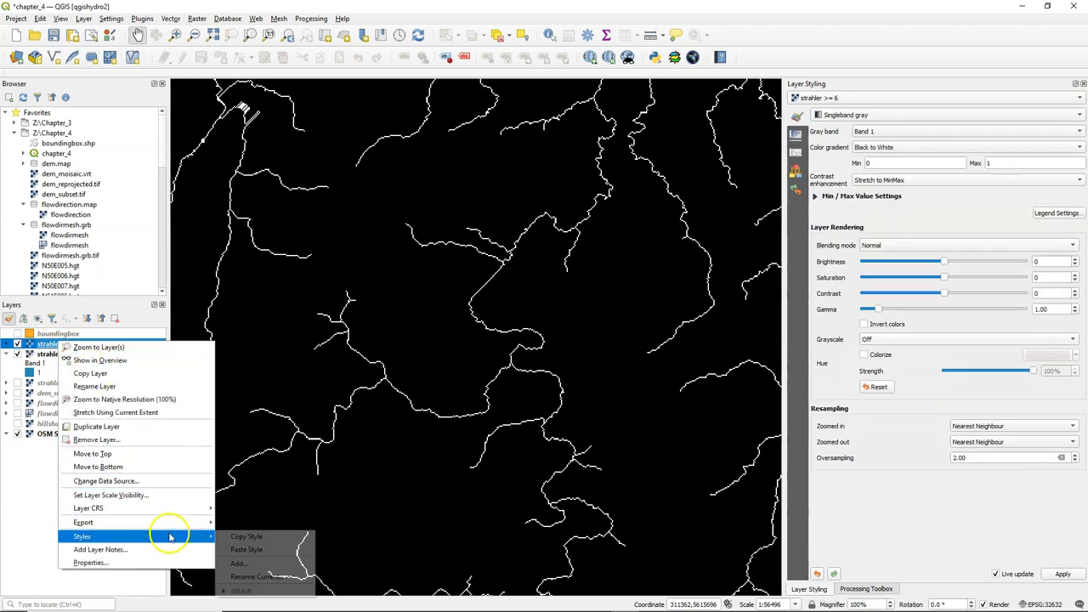
left_click(243, 549)
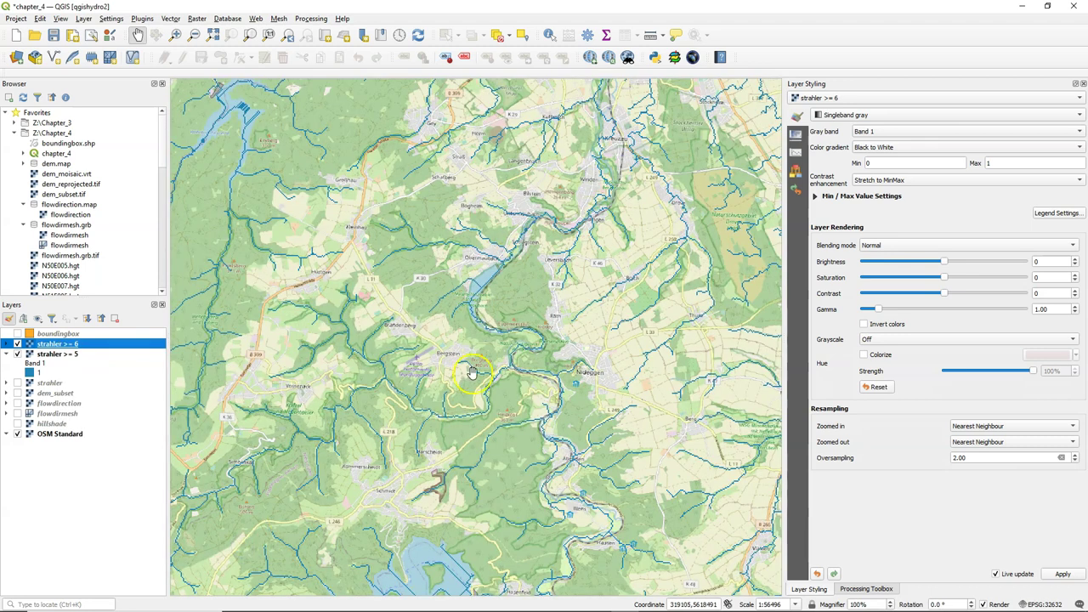
- Hide the strahler >= 5 layer and zoom out to view the order-6 network
left_click(17, 353)
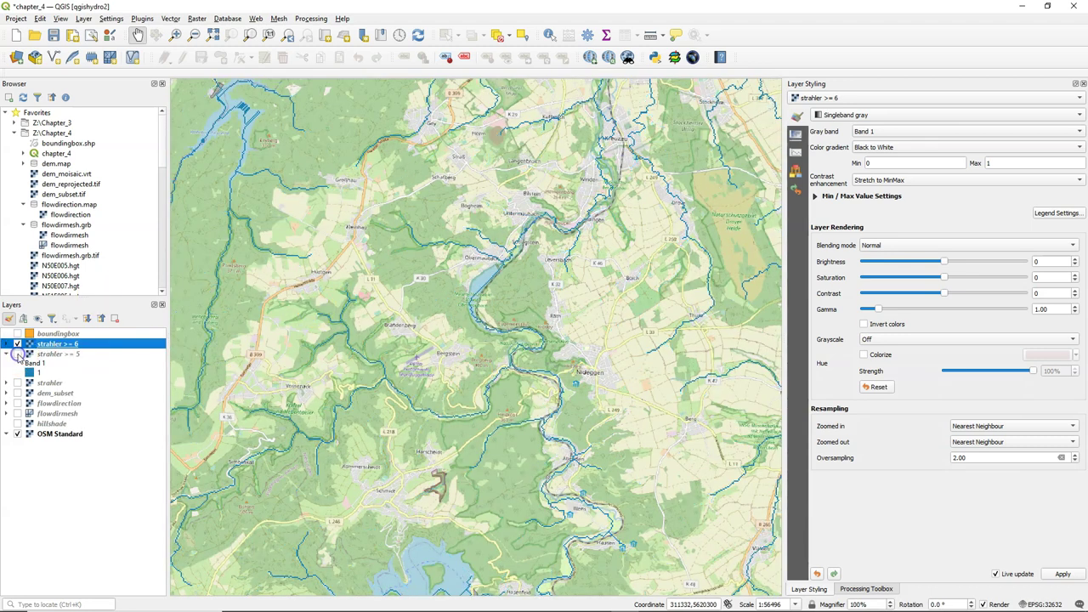
left_click(17, 353)
left_click(17, 354)
scroll(529, 292, "down", 1)
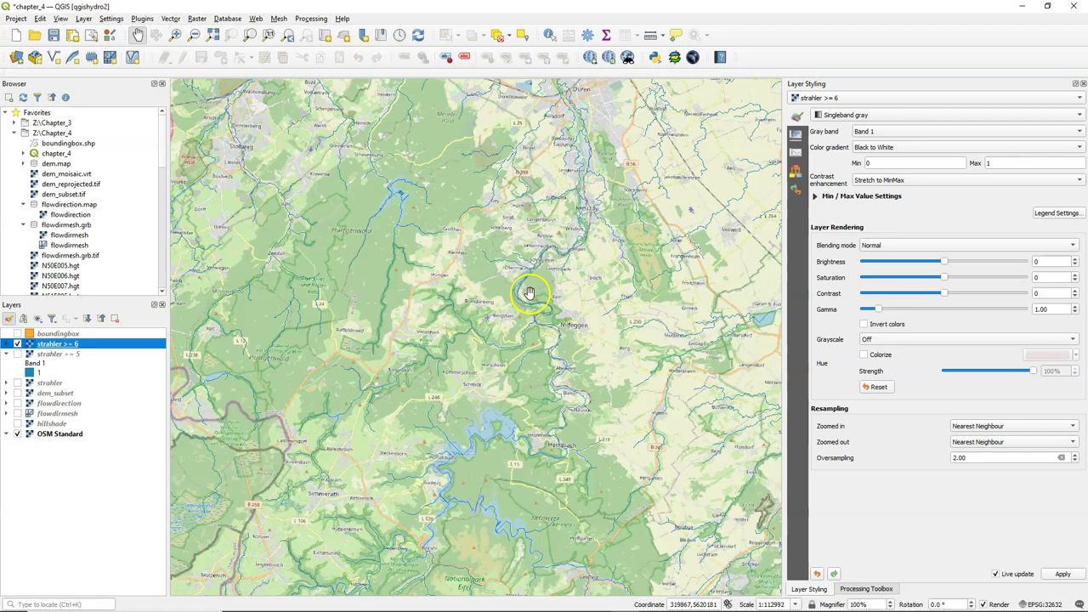
- Use the Raster Calculator with "strahler@1" >= 8 to create the on-the-fly raster 'strahler >= 8'
left_click(196, 19)
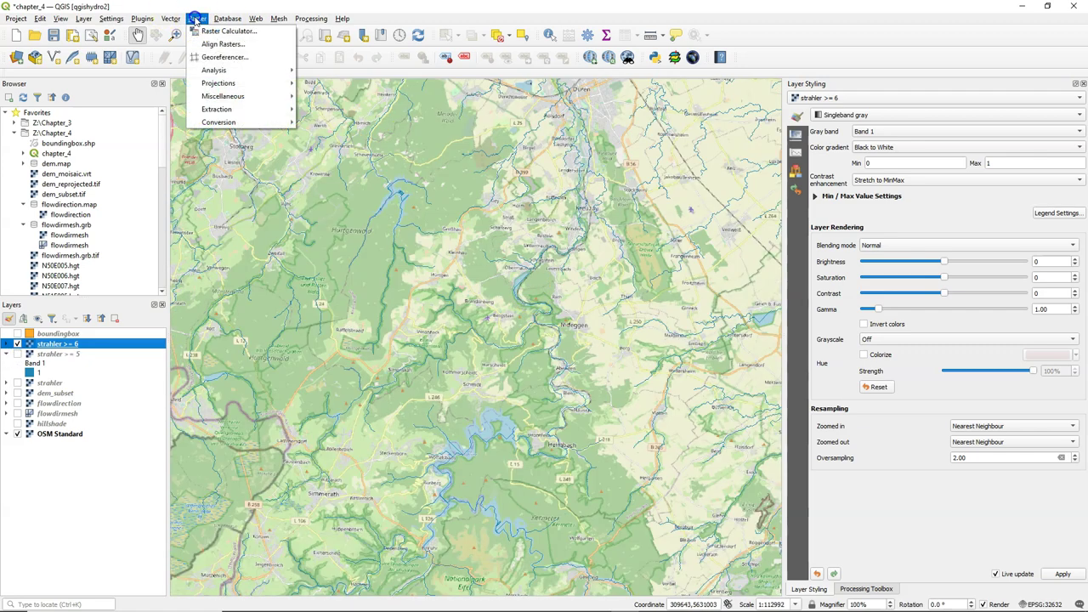
left_click(213, 31)
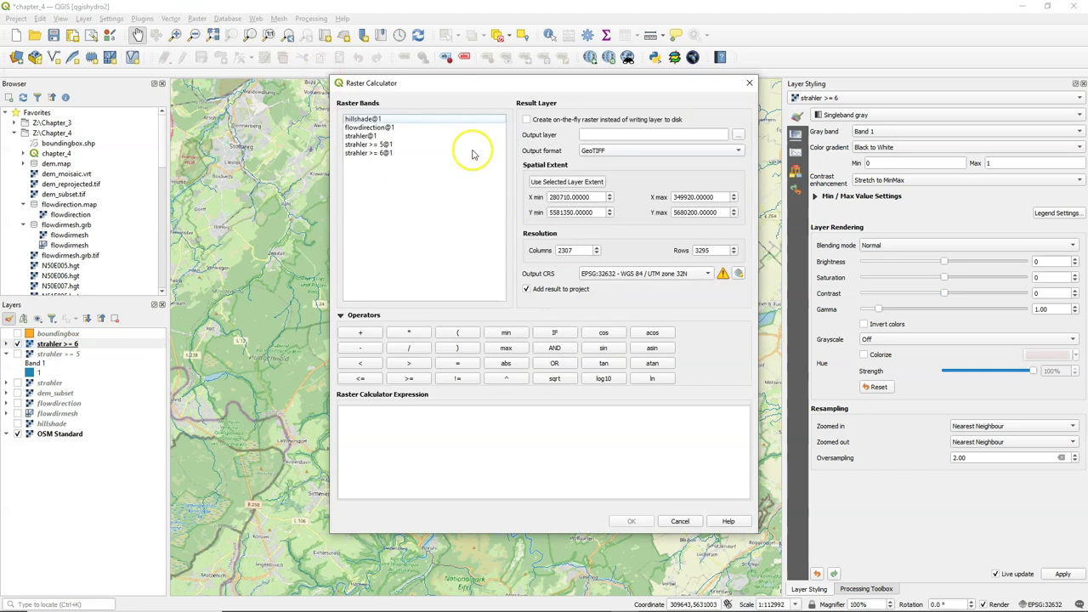
double_click(360, 136)
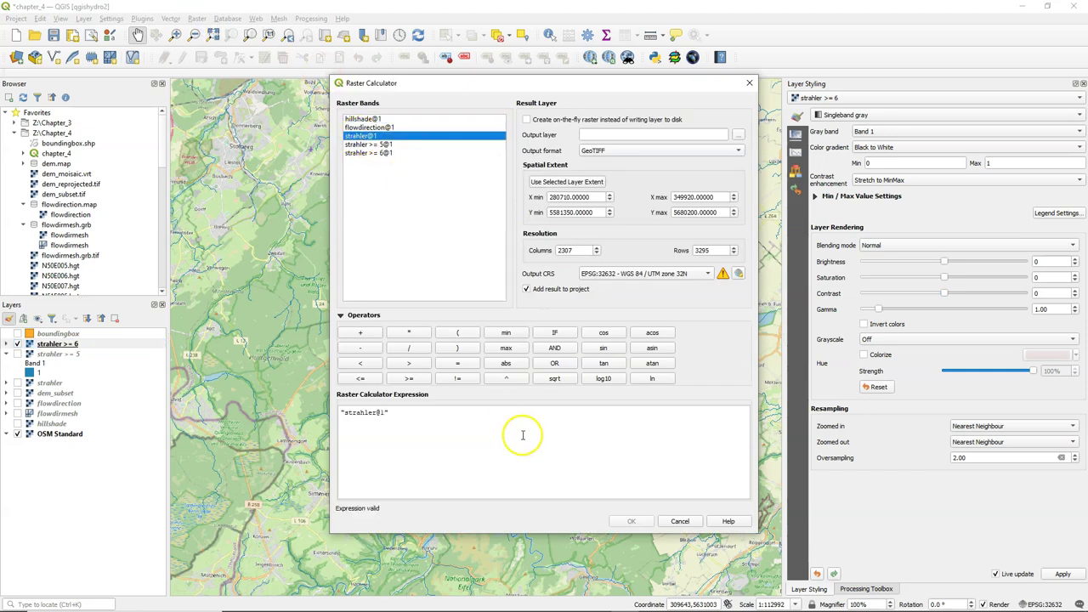
left_click(409, 380)
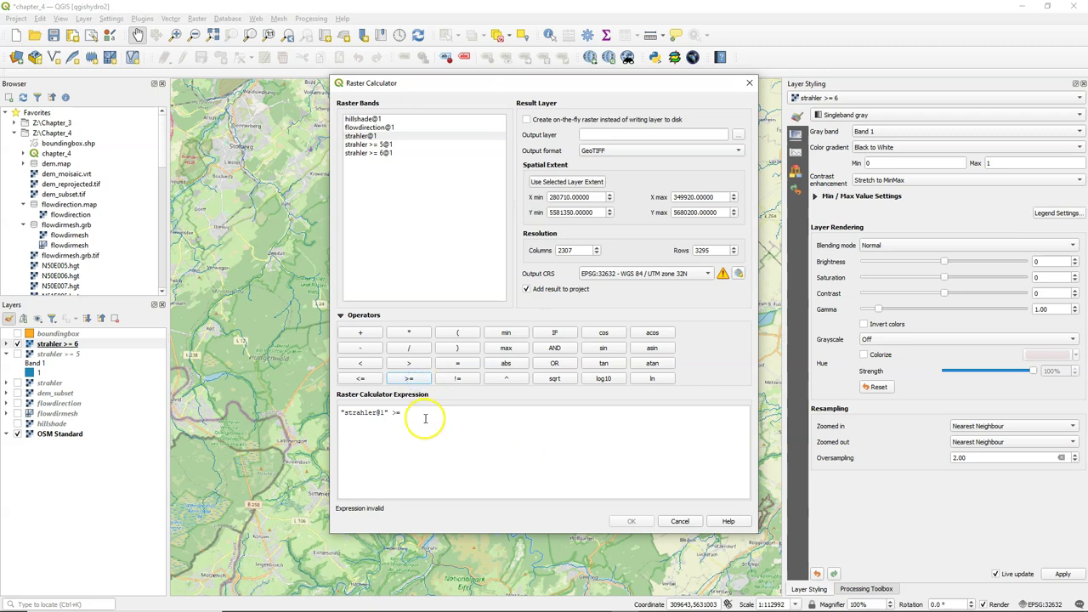
left_click(478, 414)
left_click(526, 120)
left_click(670, 135)
type("strahler >= 8")
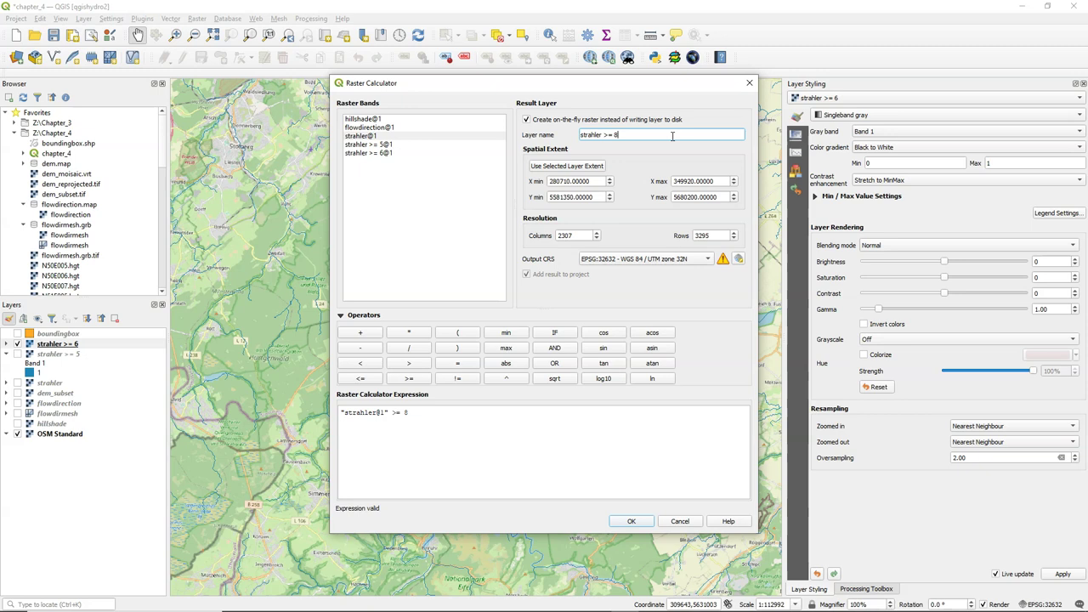
left_click(640, 523)
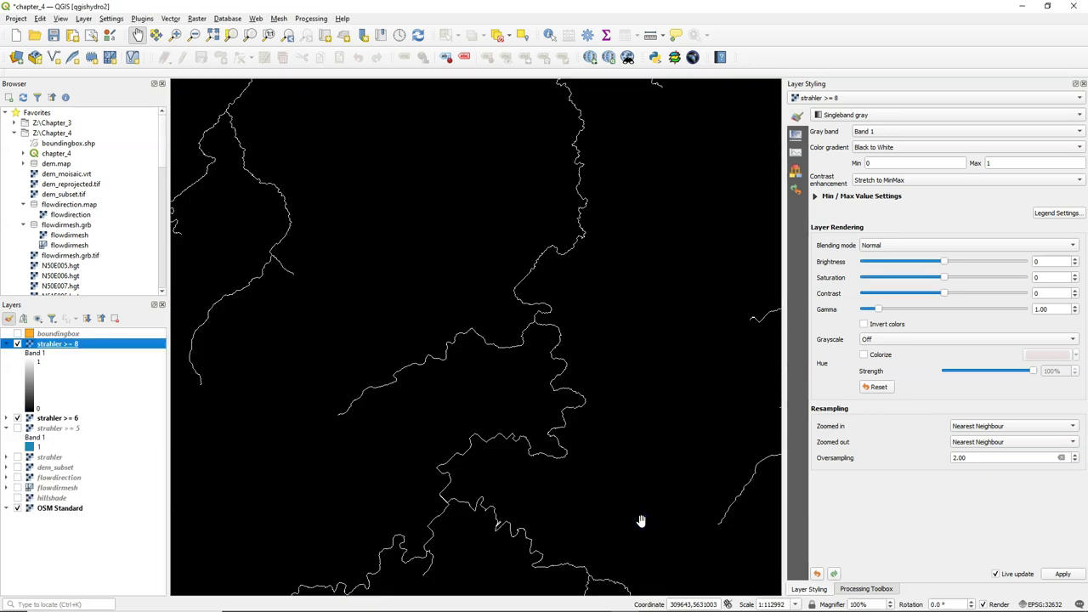
- Paste the blue stream style onto strahler >= 8 and hide strahler >= 6
right_click(63, 345)
mouse_move(145, 539)
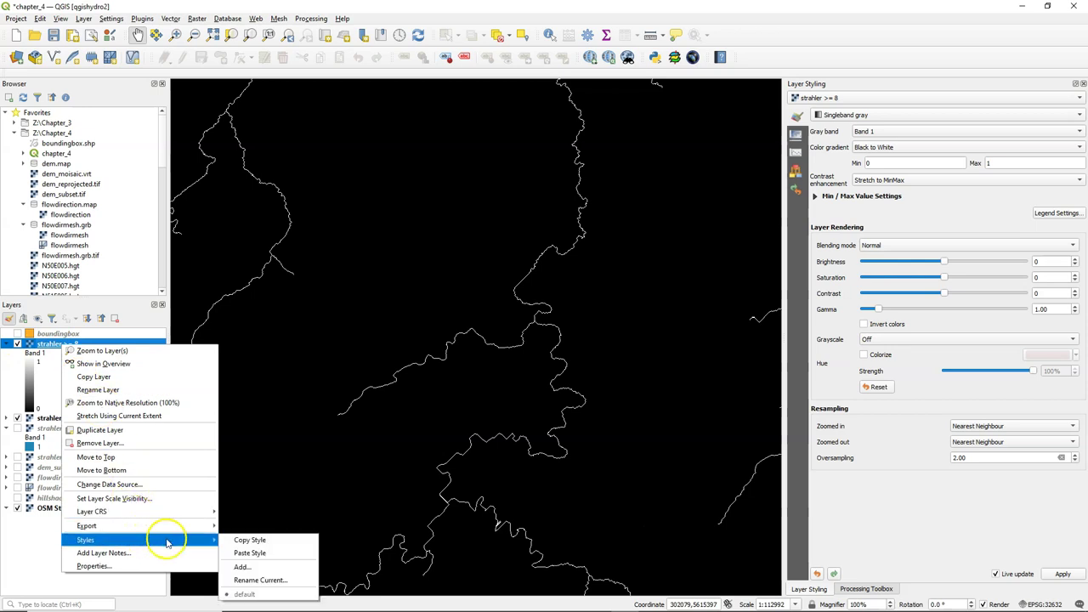
left_click(241, 553)
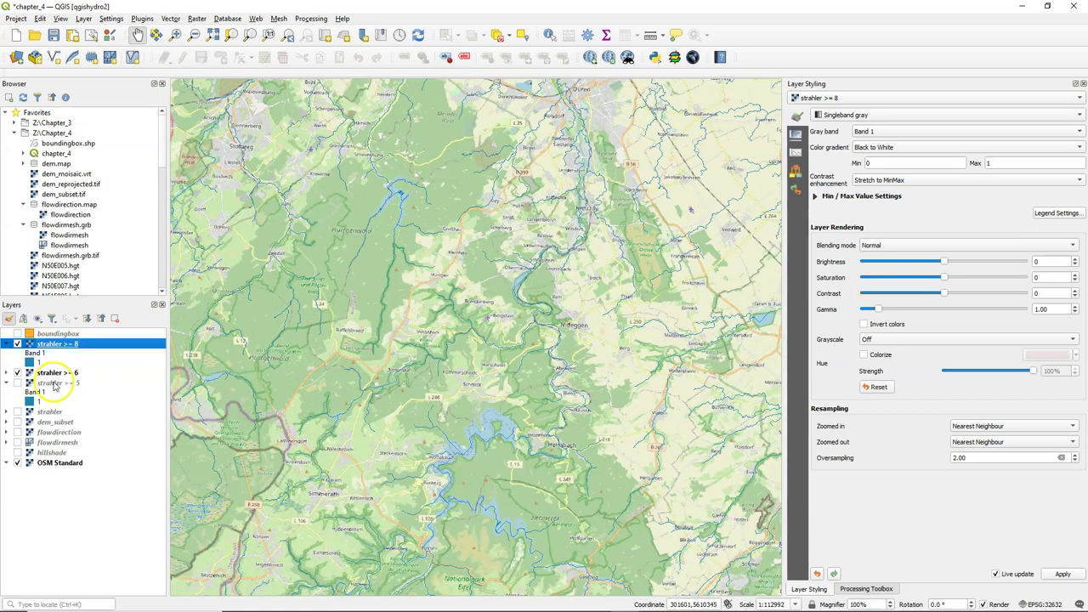
left_click(17, 374)
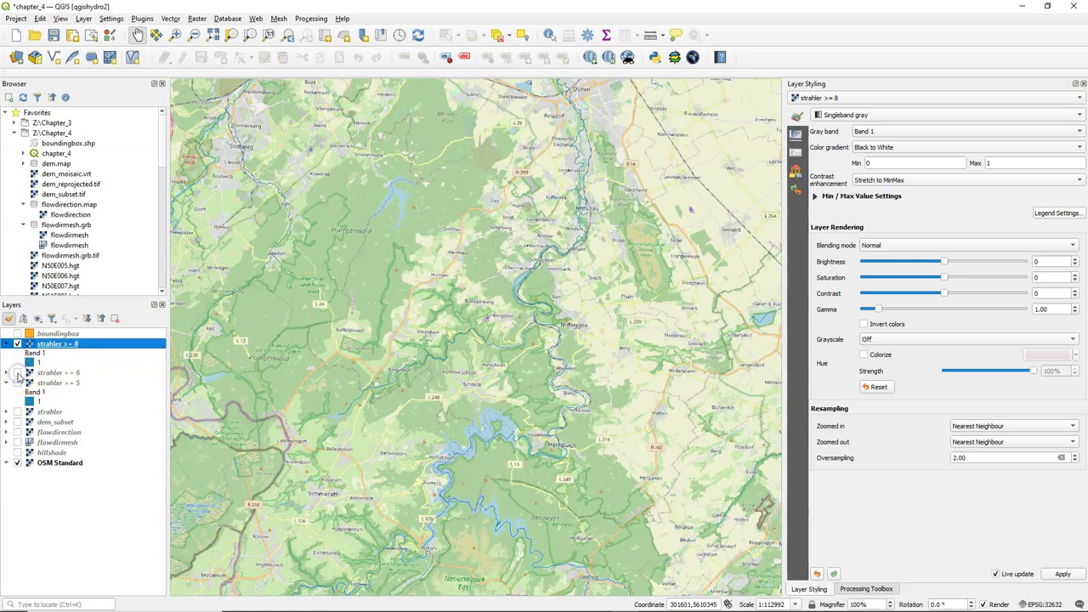
left_click(17, 374)
left_click(17, 374)
- Pan and zoom along the river network to bring Düren and Nideggen into view
scroll(595, 238, "up", 1)
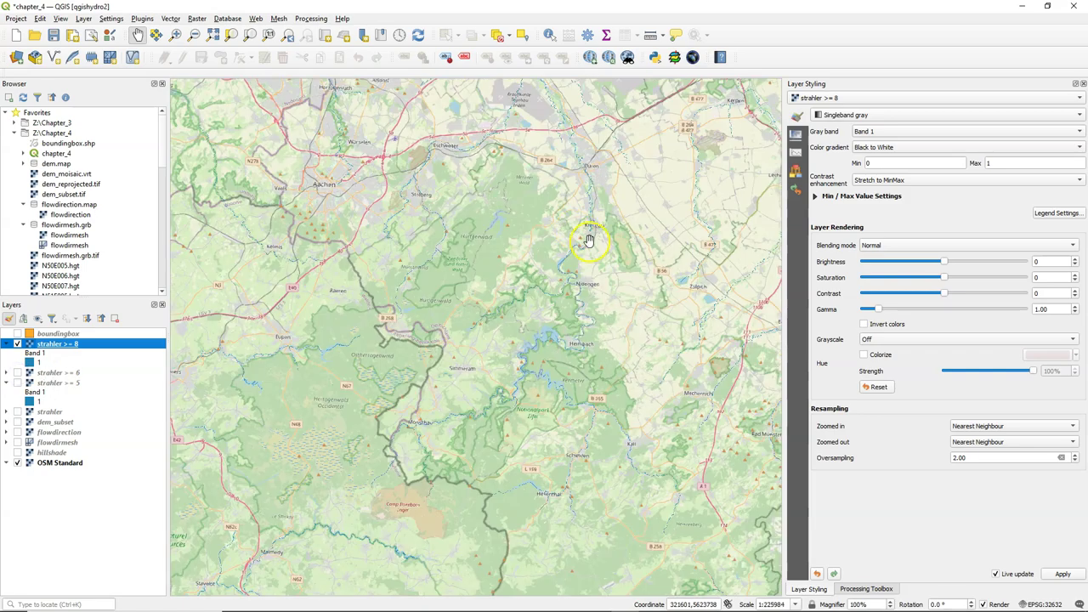
left_click_drag(586, 235, 656, 250)
left_click_drag(448, 444, 560, 262)
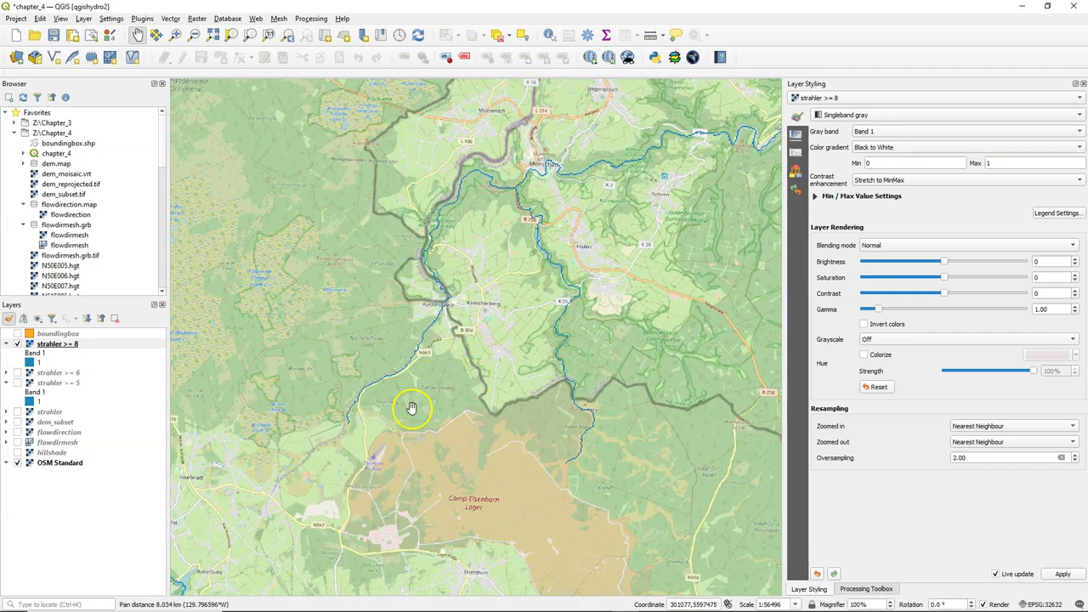
left_click_drag(413, 405, 485, 296)
scroll(549, 275, "down", 1)
left_click_drag(586, 243, 385, 405)
left_click_drag(557, 228, 499, 430)
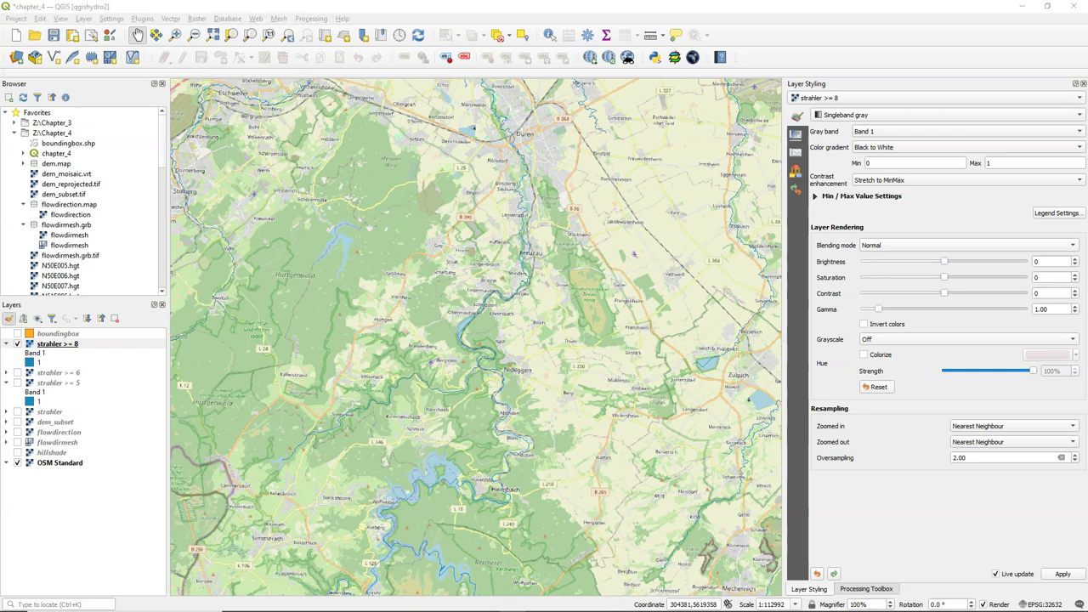
- Show the Processing Toolbox with the PCRaster tool group expanded
left_click(518, 10)
left_click(867, 589)
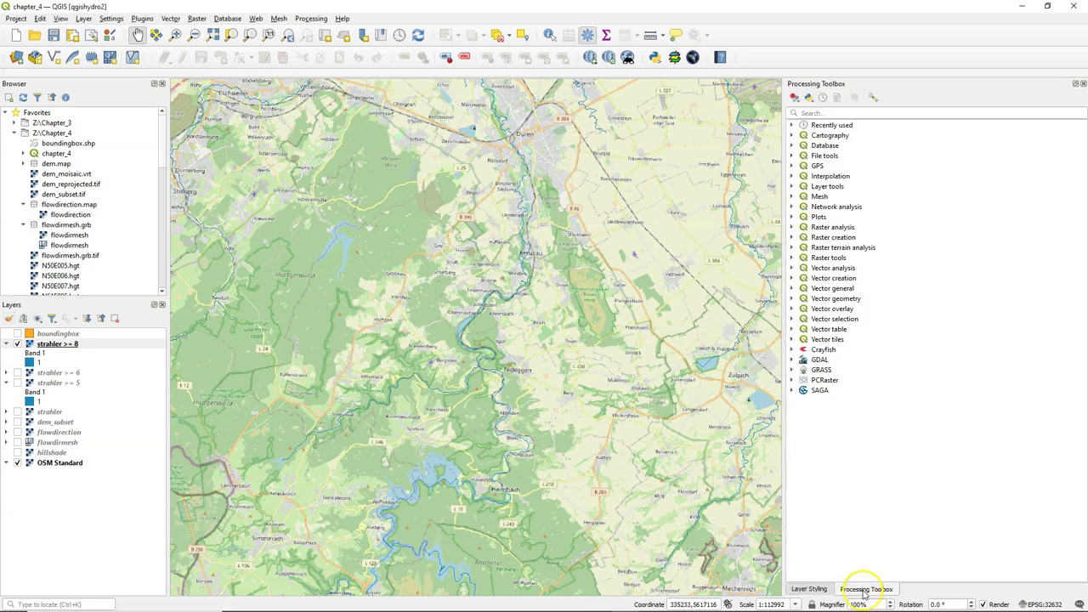
left_click(791, 381)
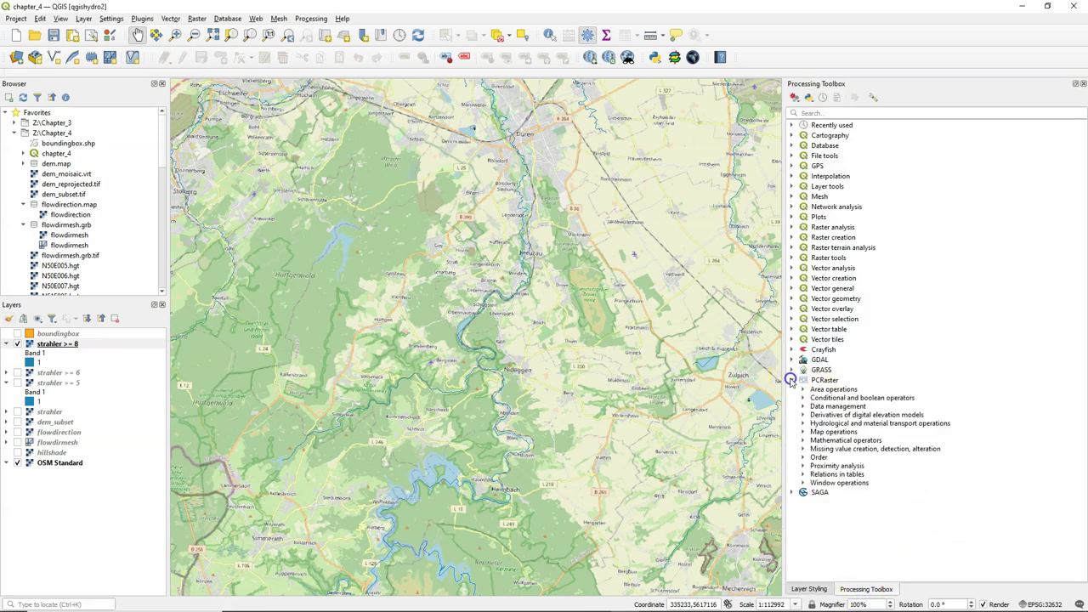
- In PCRaster's spatial tool, set value 8, Ordinal data type and strahler as mask layer
left_click(803, 407)
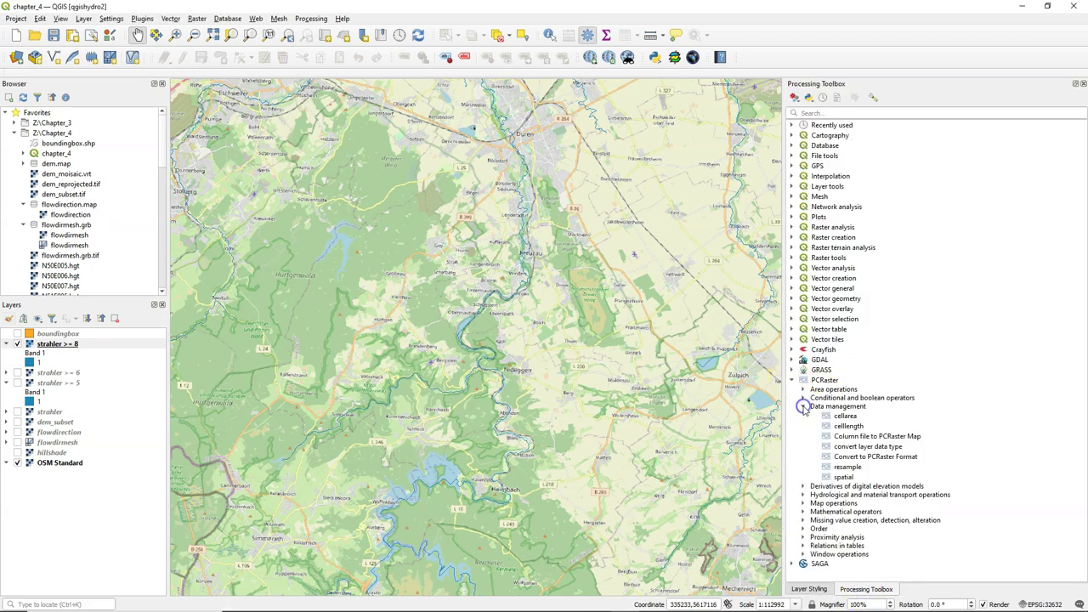
double_click(841, 478)
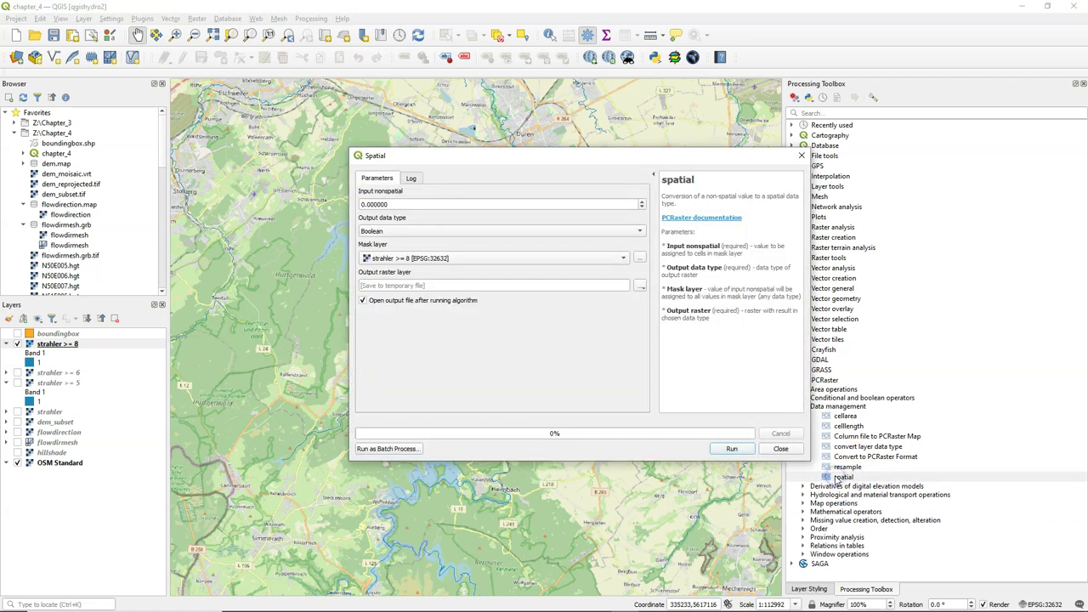
double_click(393, 204)
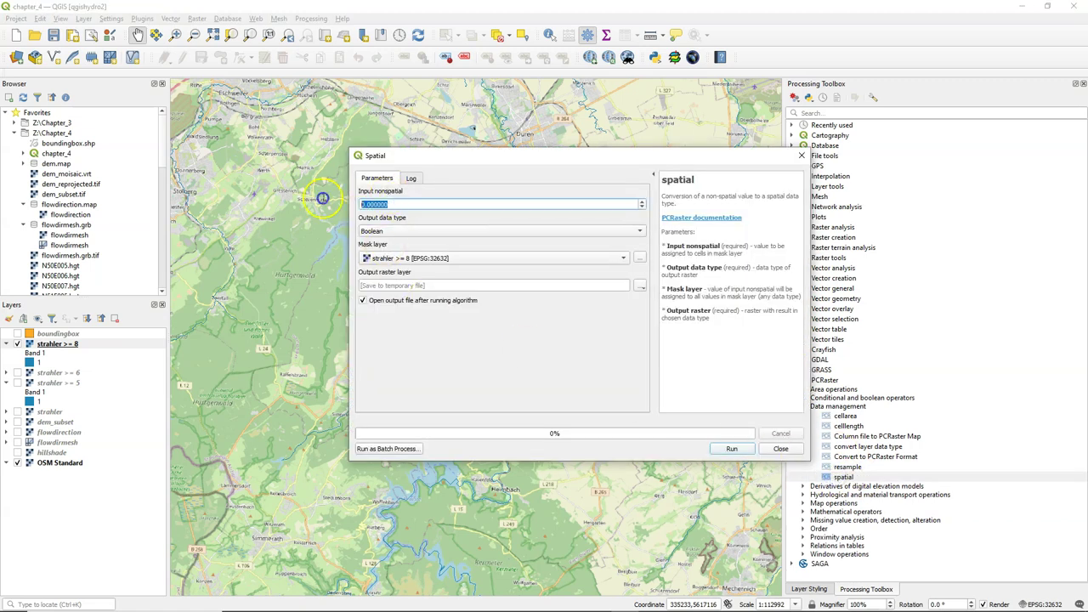
type("8")
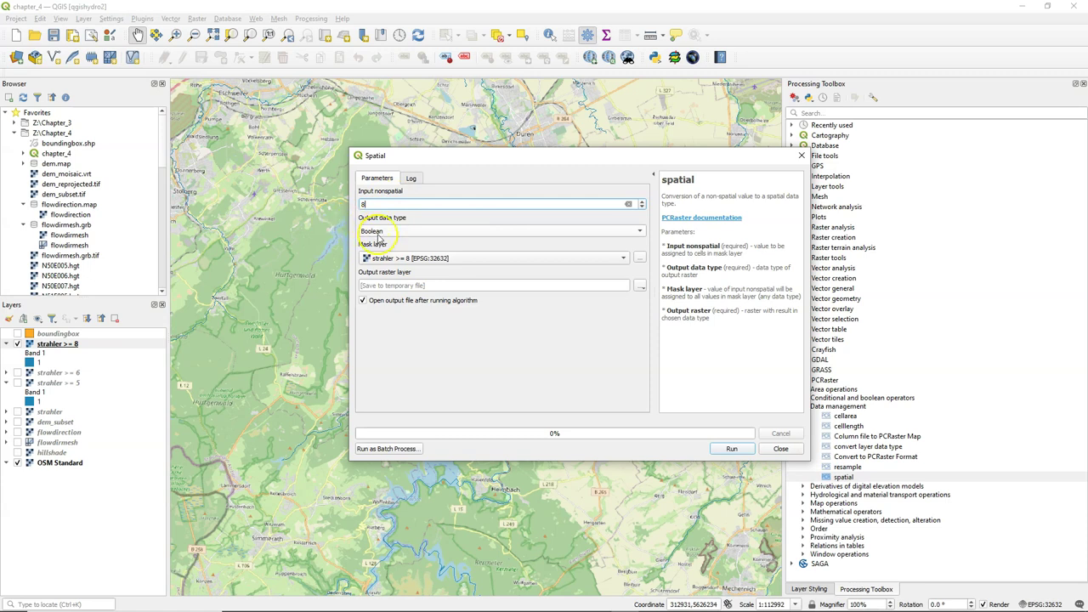
left_click(379, 233)
left_click(378, 257)
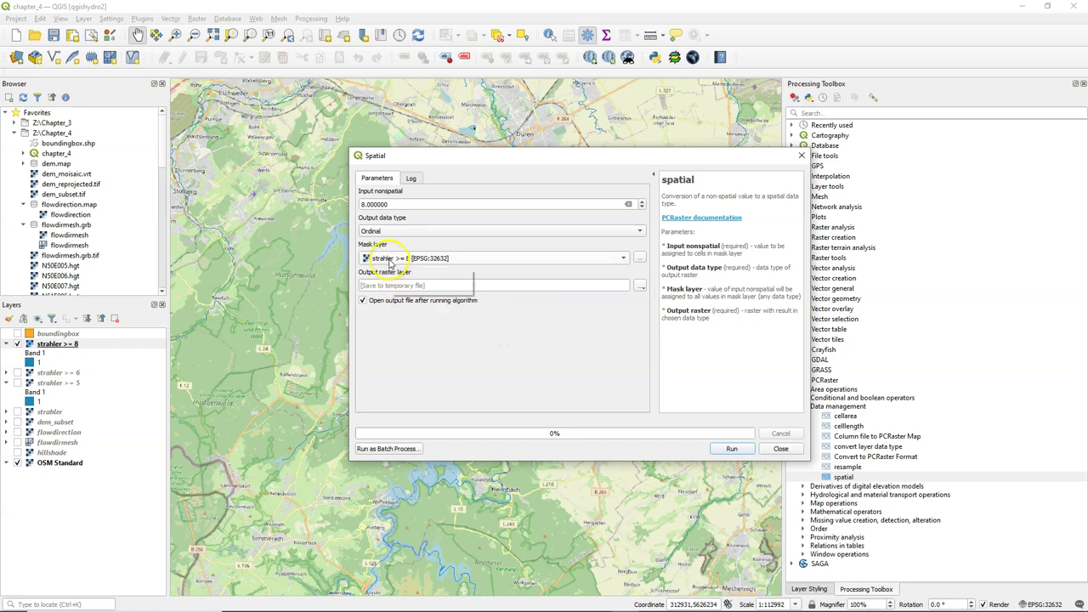
left_click(389, 259)
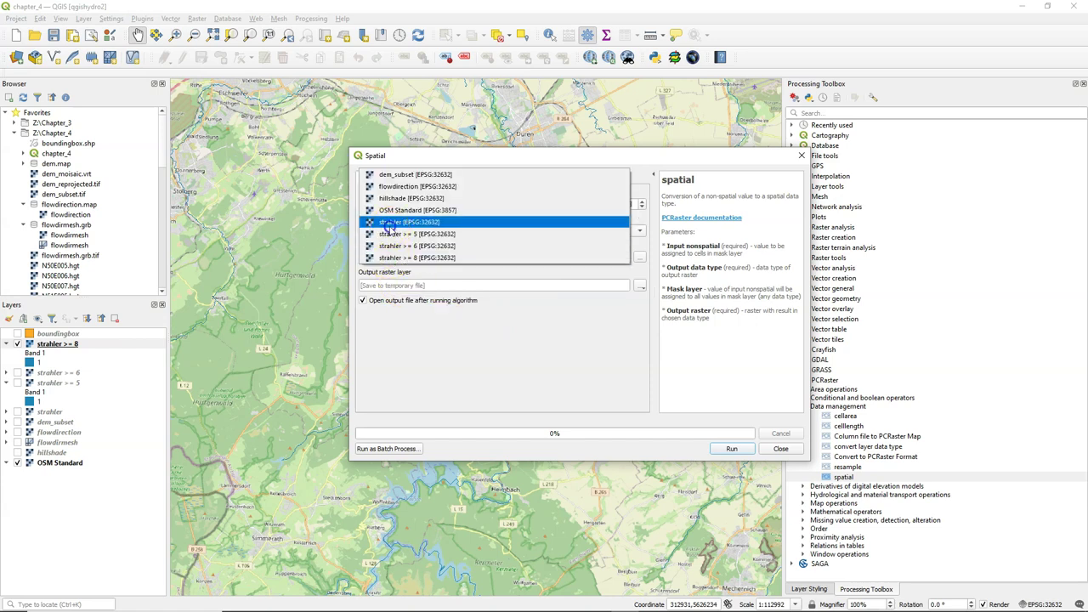
left_click(388, 223)
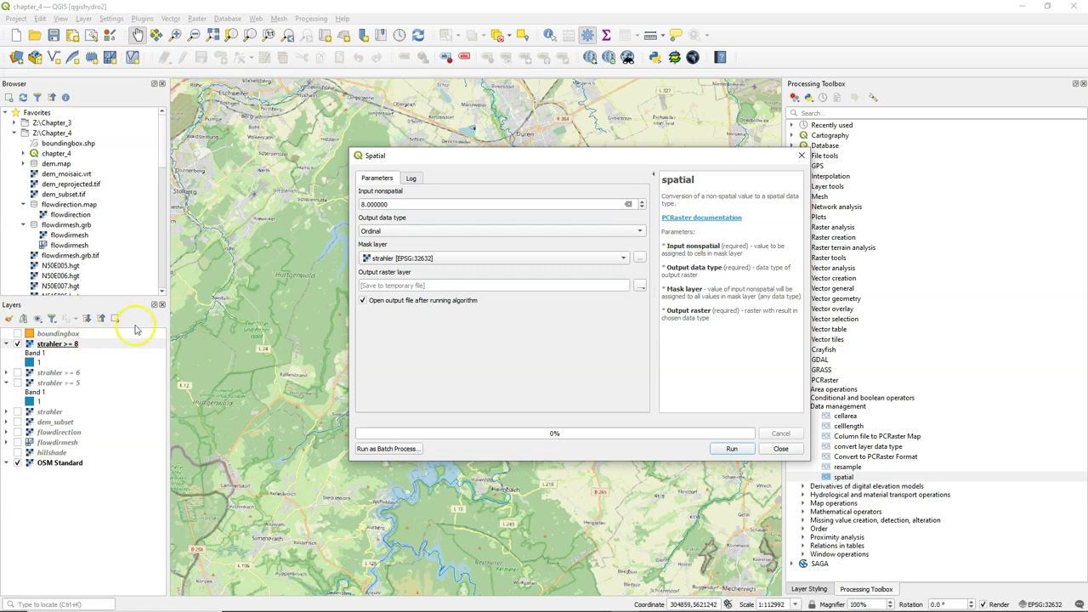
- Save the output to ordinal8.map, run the tool and close it
left_click(640, 285)
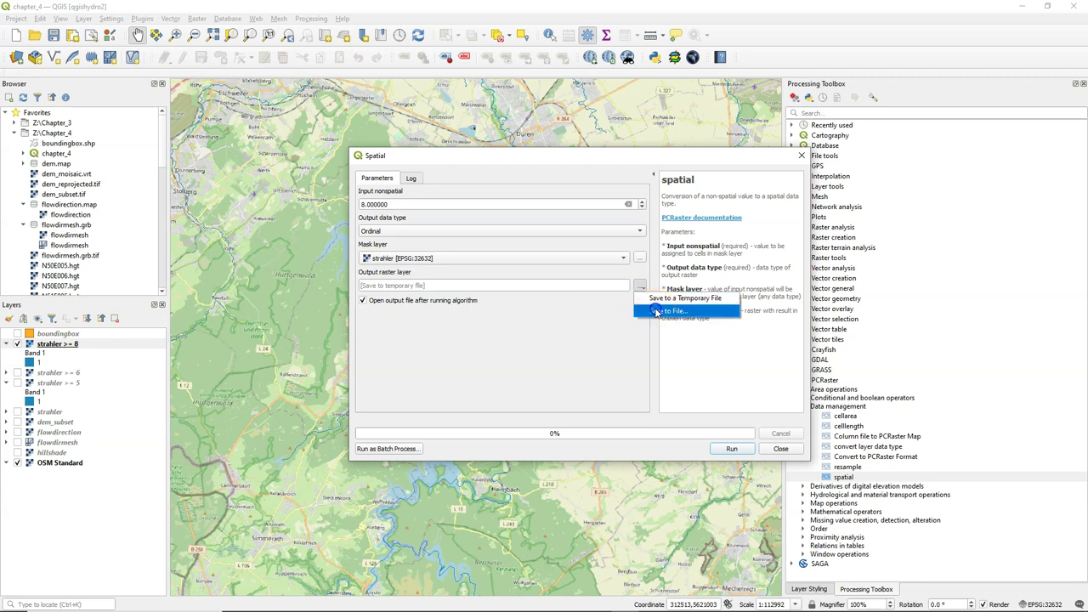
left_click(655, 310)
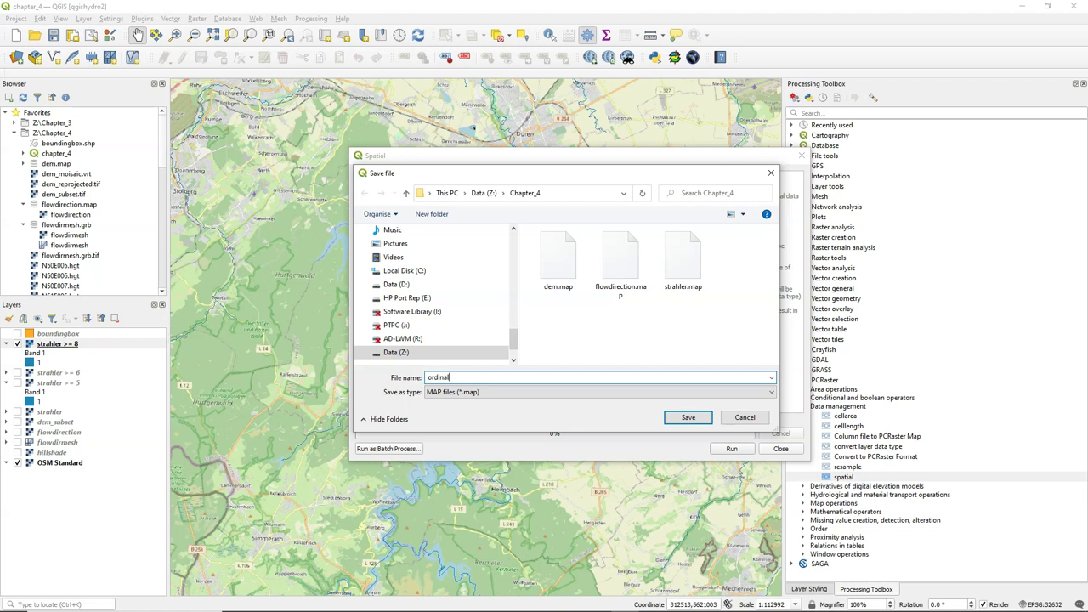
type("8")
left_click(688, 418)
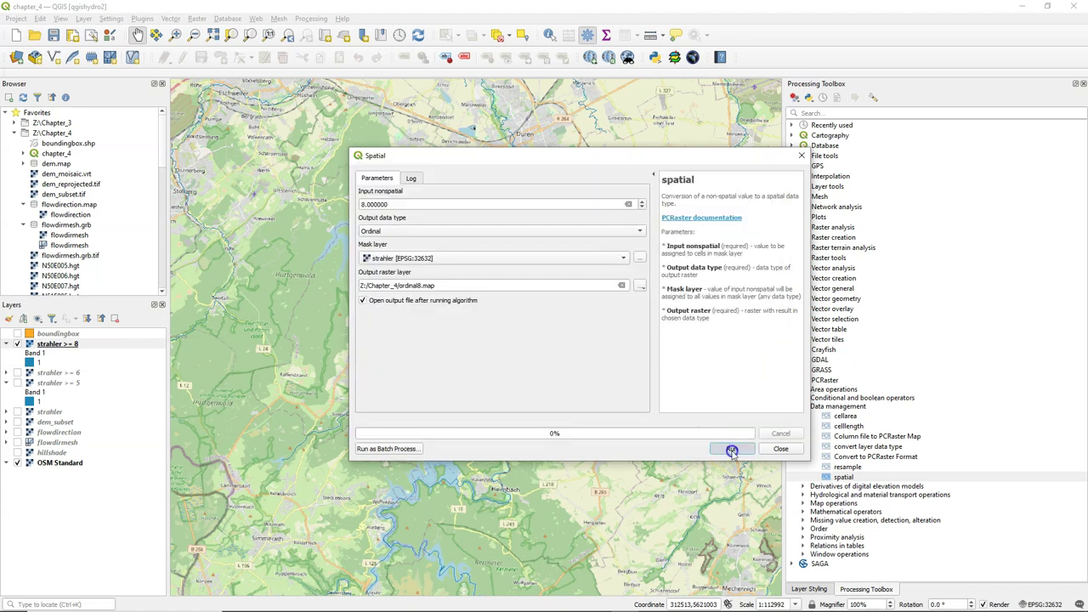
left_click(732, 450)
left_click(783, 449)
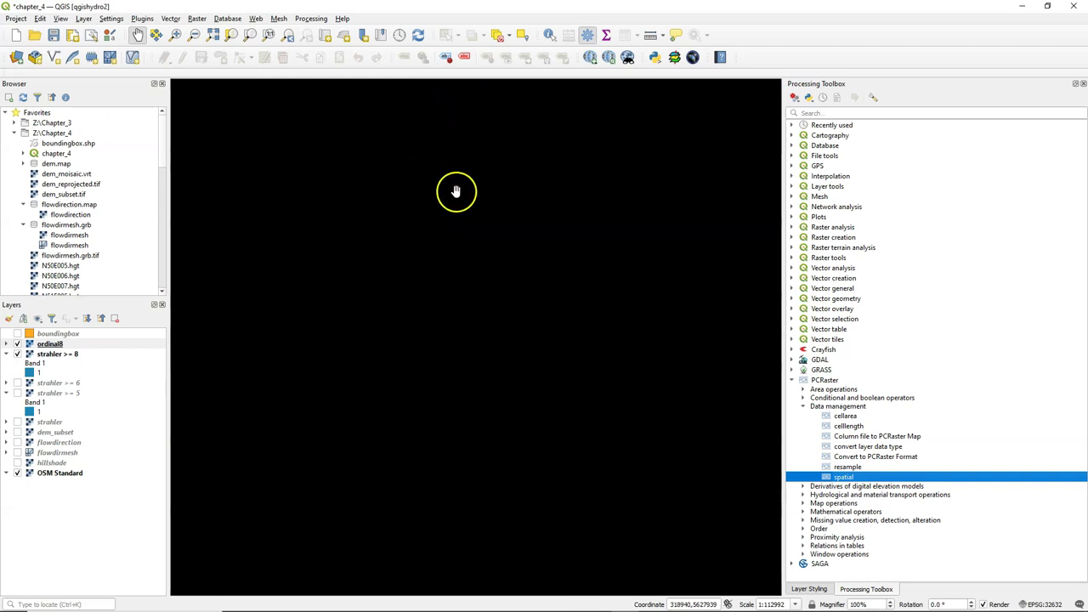
- Classify ordinal8 with Paletted/Unique values so value 8 shows red, then return to Processing Toolbox
scroll(454, 188, "down", 2)
left_click_drag(457, 175, 502, 343)
left_click(376, 345)
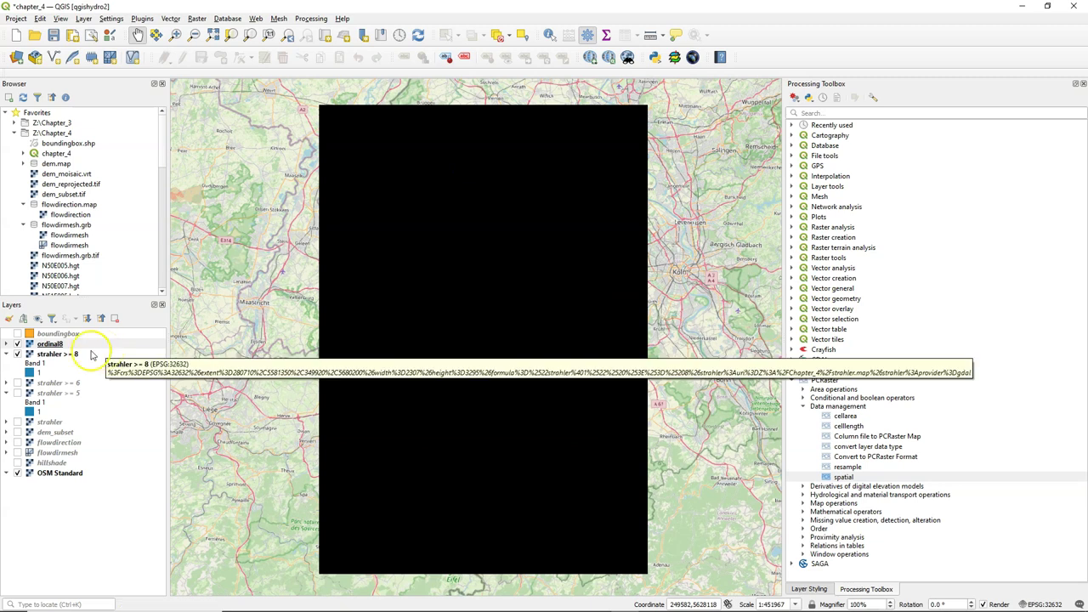
left_click(7, 344)
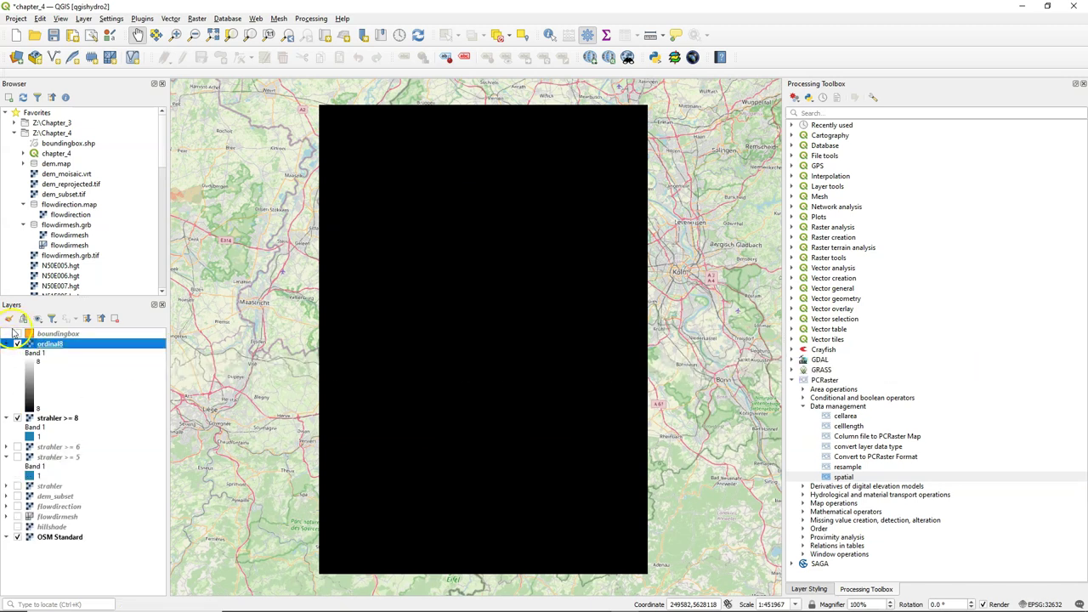
left_click(8, 319)
left_click(840, 115)
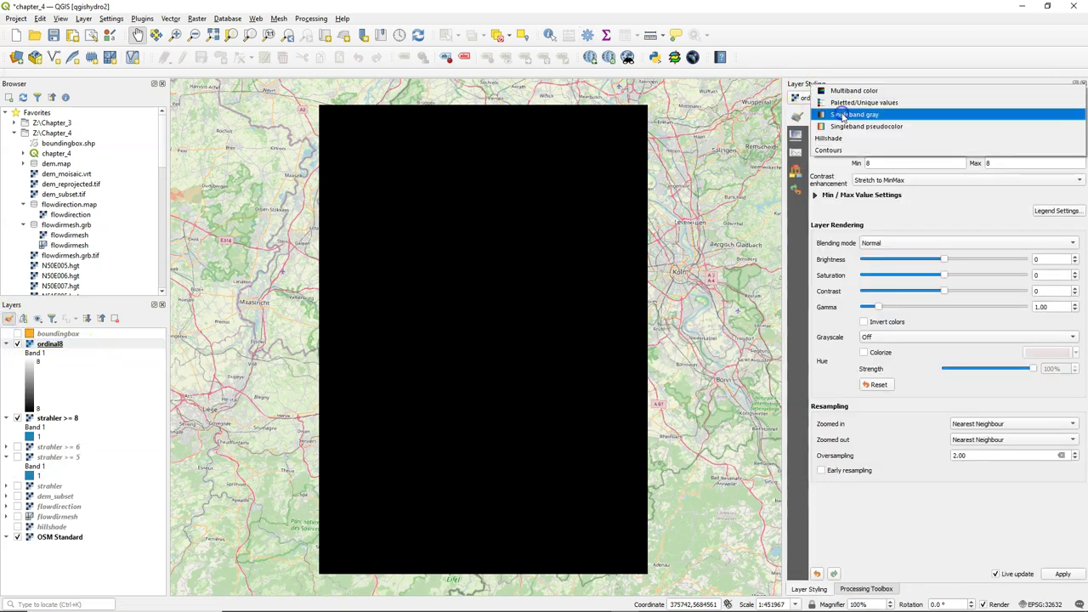
left_click(859, 102)
left_click(857, 325)
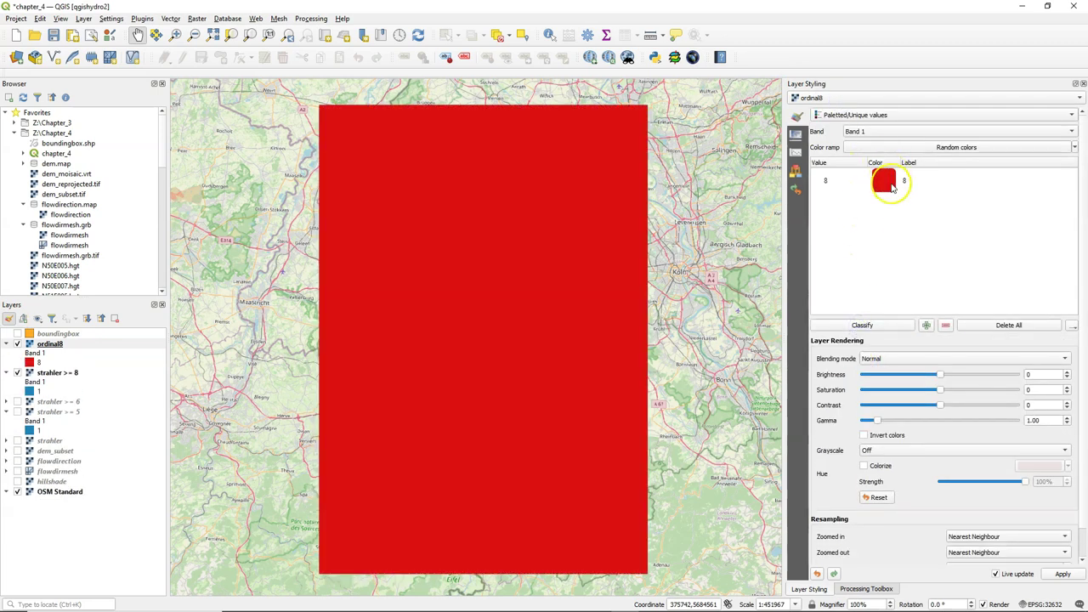
key("ctrl+alt+t")
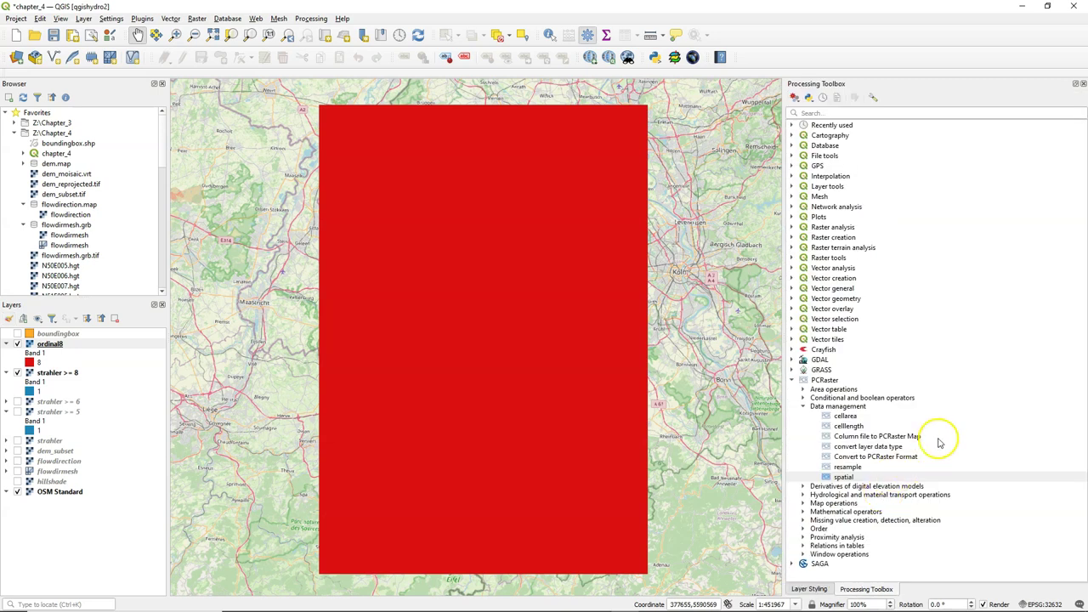
- Set up a PCRaster comparison of strahler greater than or equal to ordinal8
left_click(802, 398)
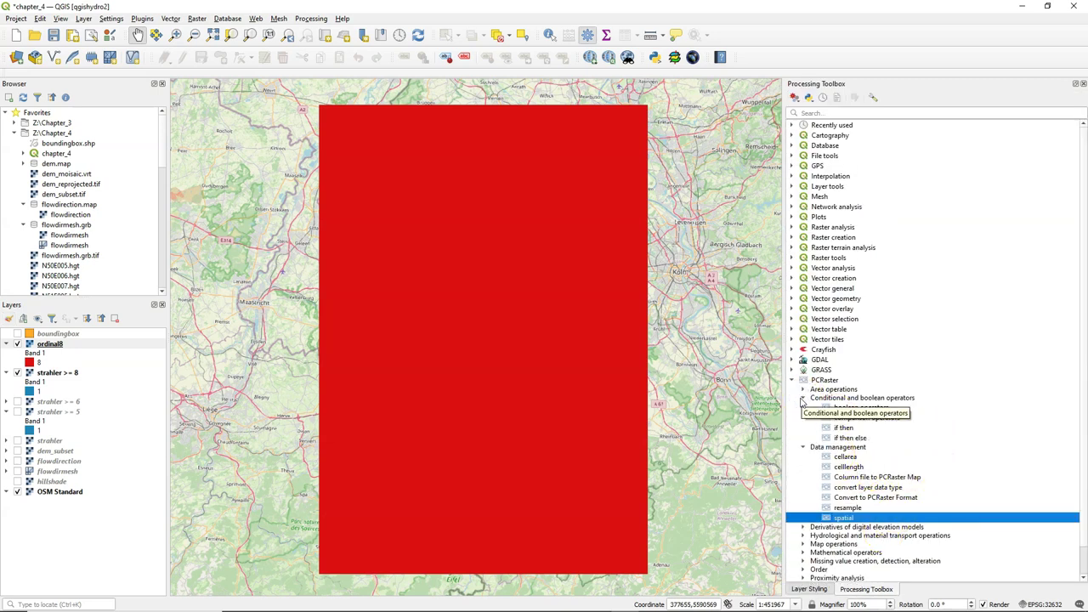
double_click(865, 418)
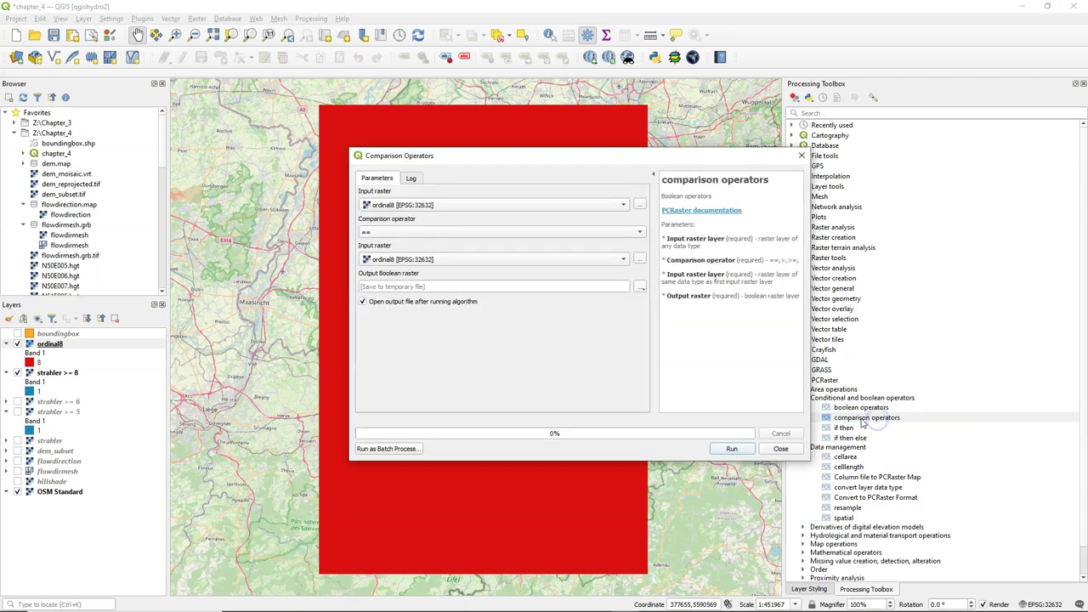
left_click(391, 207)
left_click(392, 207)
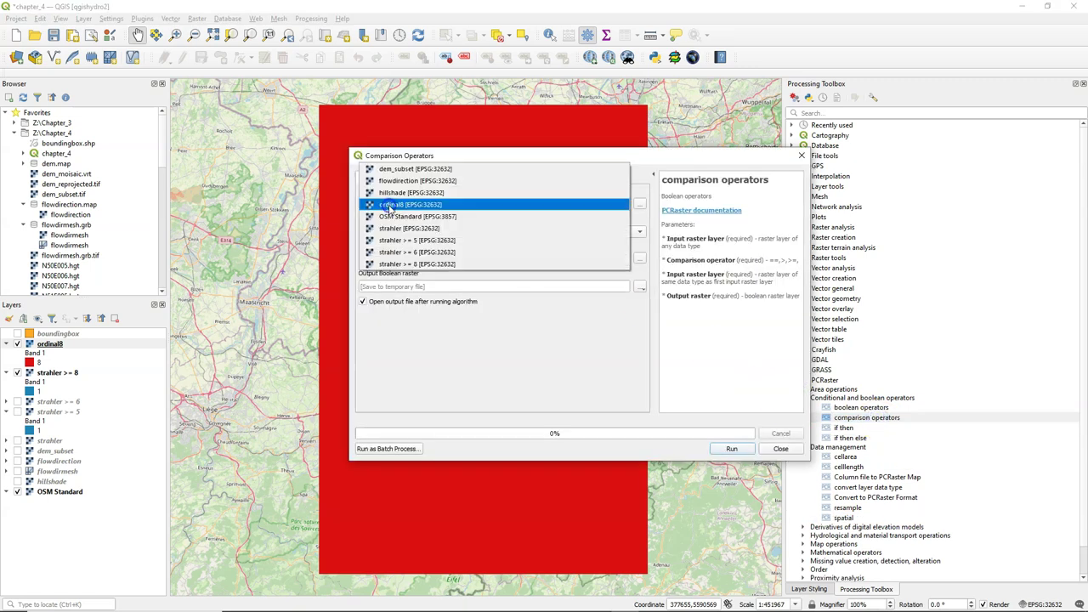
left_click(388, 228)
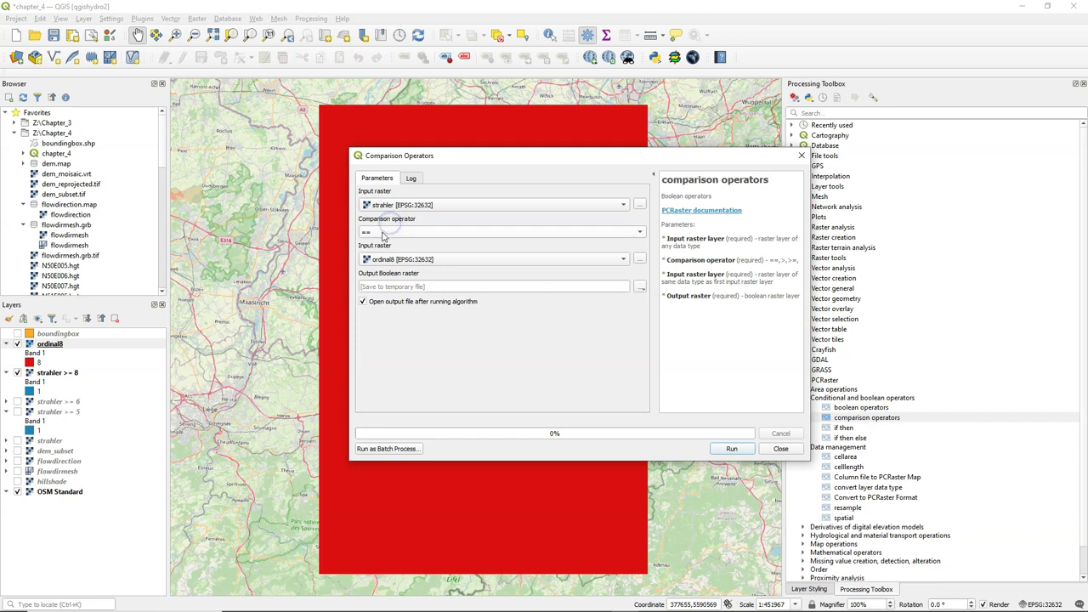
left_click(383, 233)
left_click(371, 245)
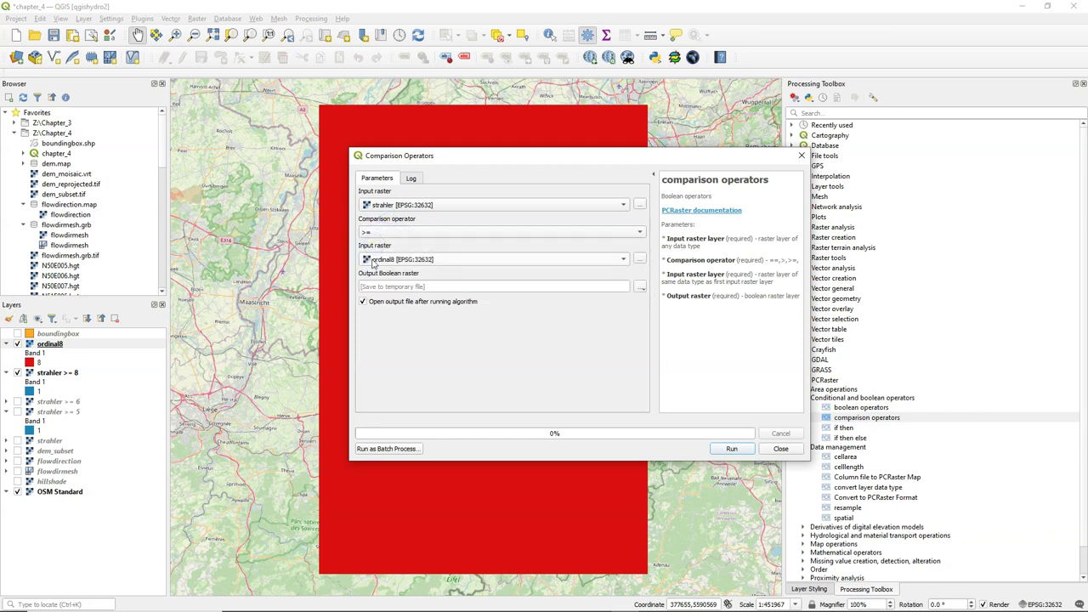
- Save the comparison result to channels.map and run it
left_click(640, 287)
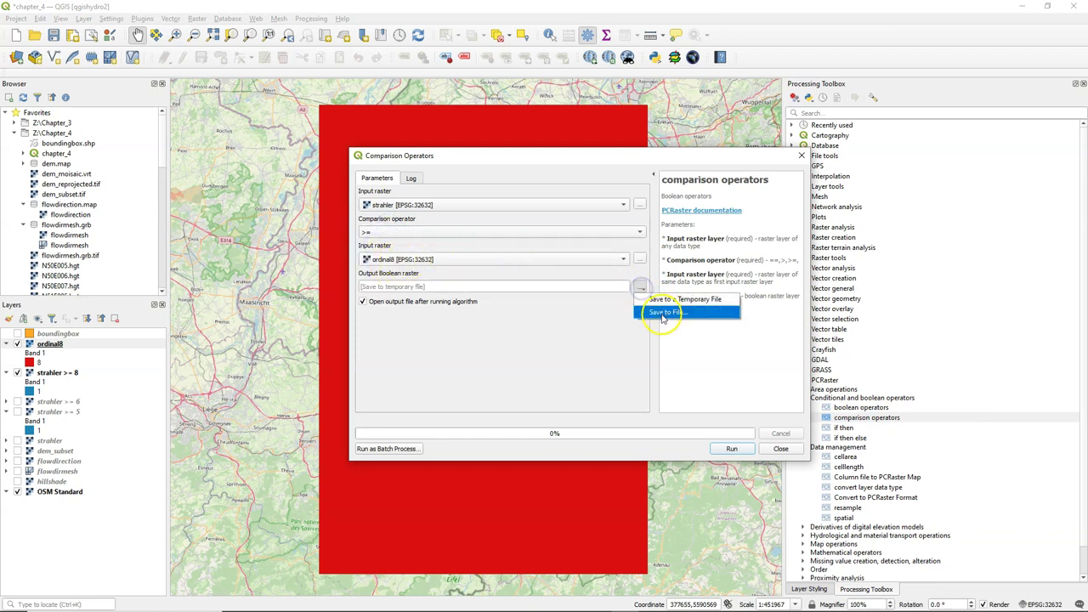
left_click(664, 314)
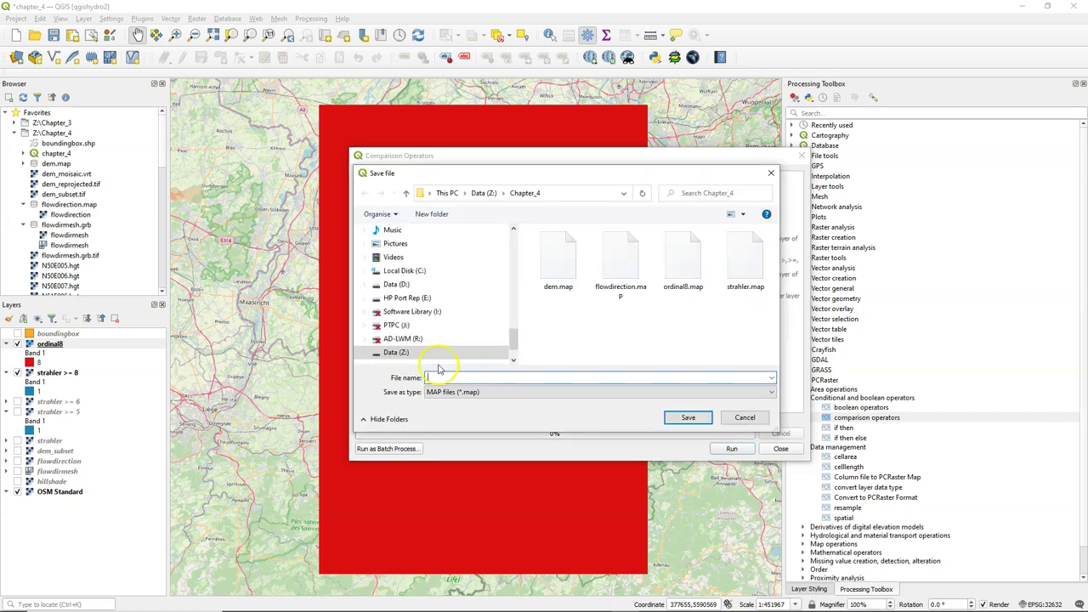
type("channels")
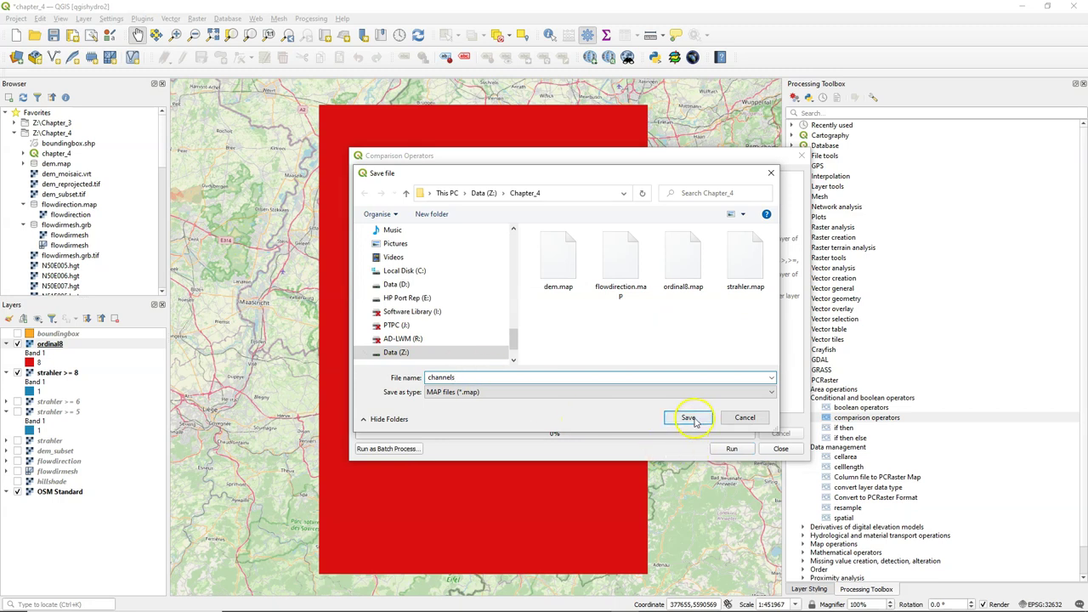
left_click(688, 418)
left_click(728, 450)
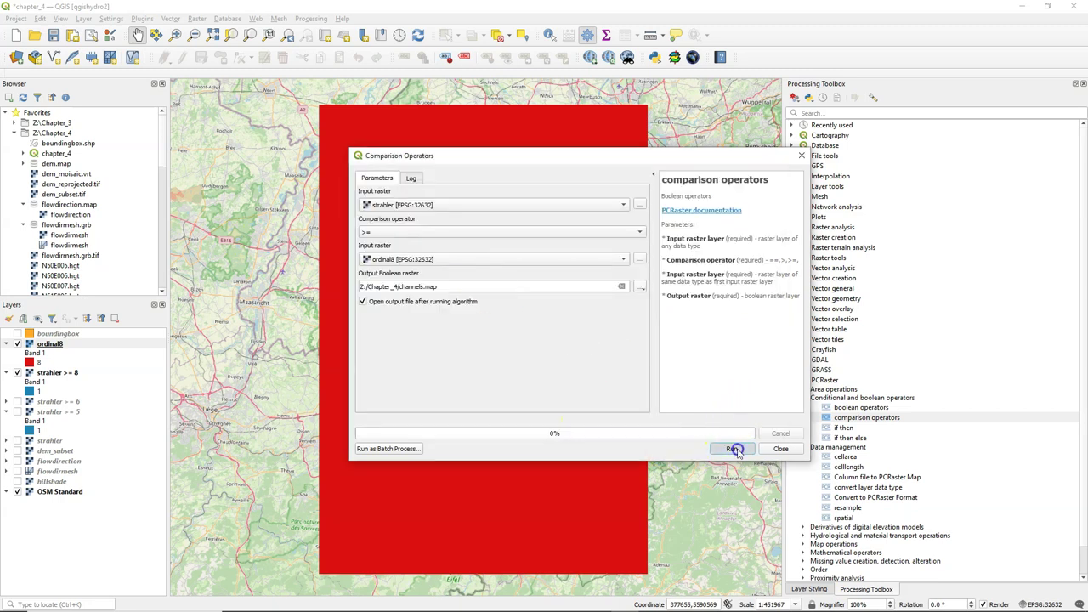
left_click(778, 450)
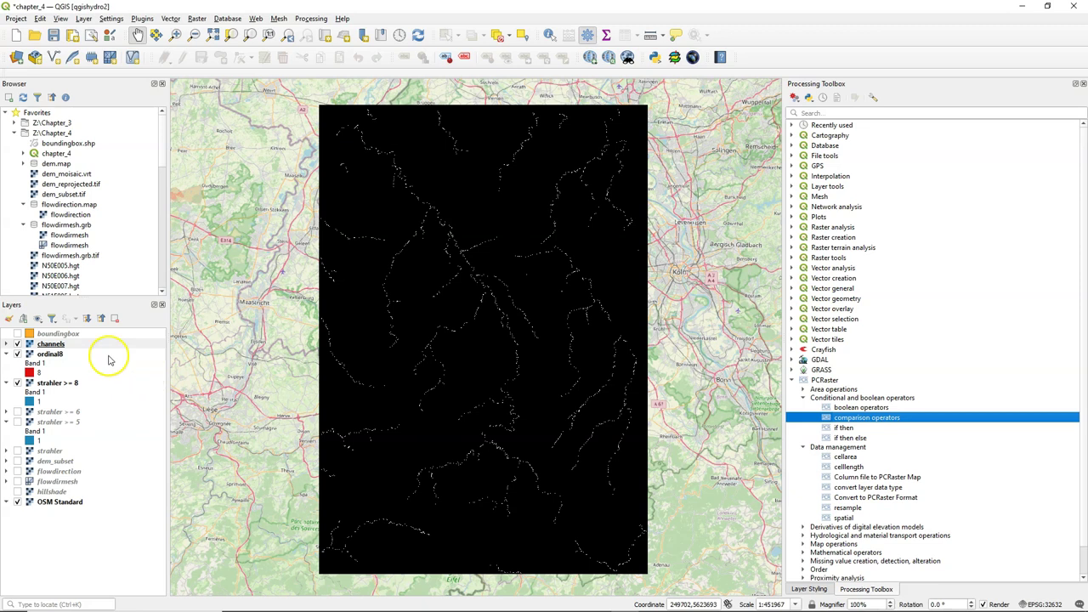
- Paste the copied style onto the channels layer
left_click(47, 344)
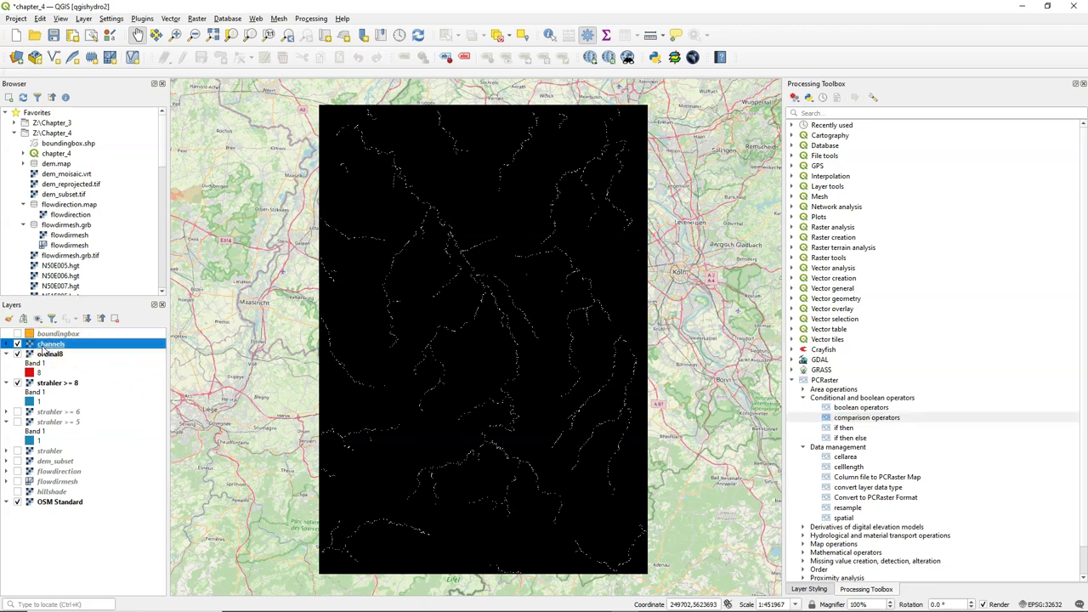
right_click(45, 347)
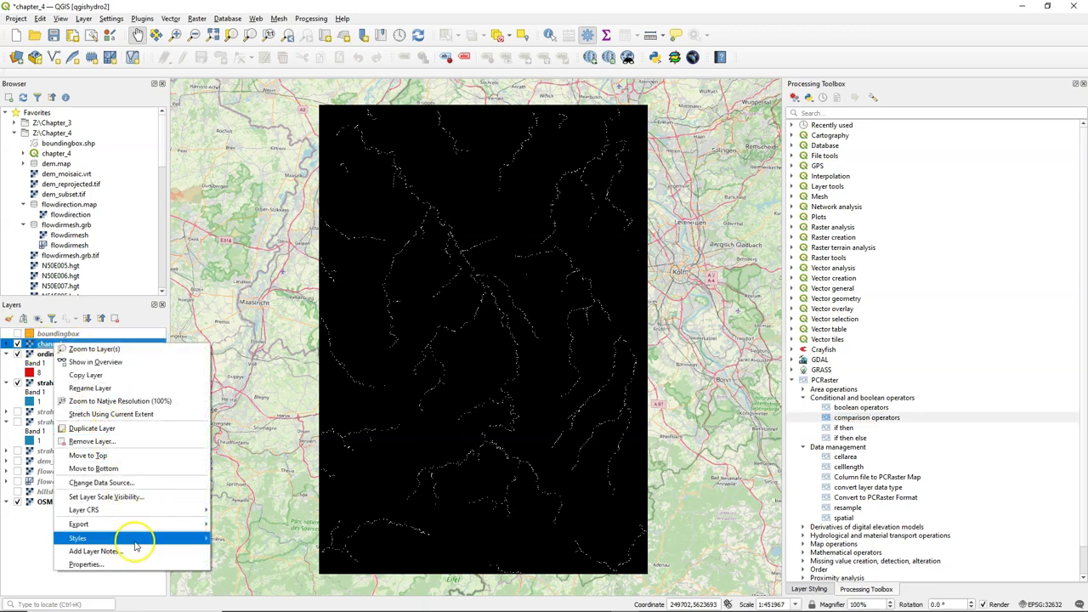
mouse_move(150, 540)
left_click(241, 551)
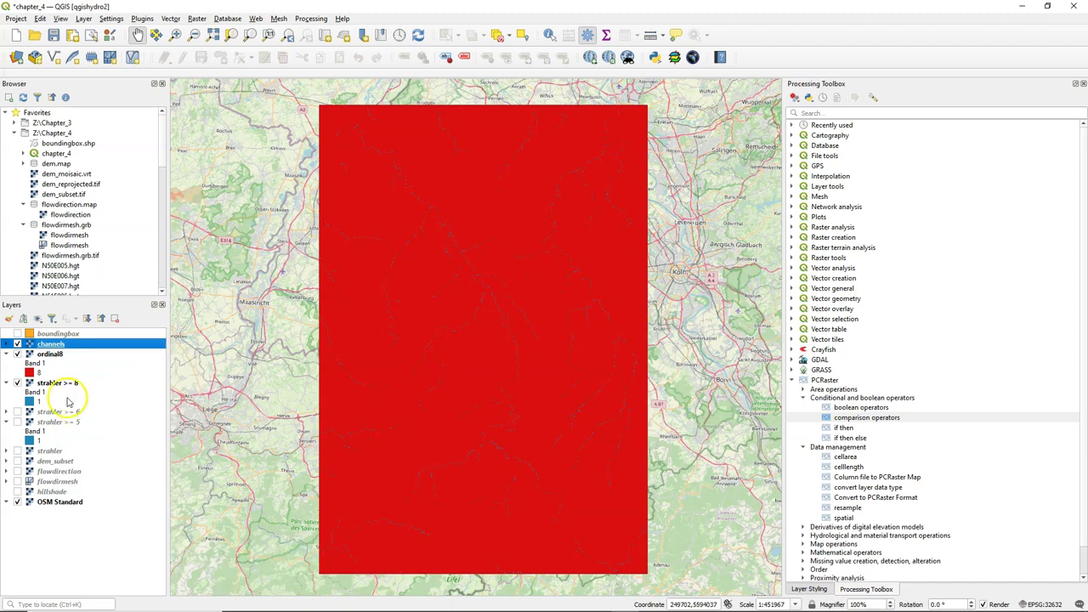
- Hide ordinal8 and strahler >= 8, then zoom in and pan south to the Rur reservoir
left_click(17, 354)
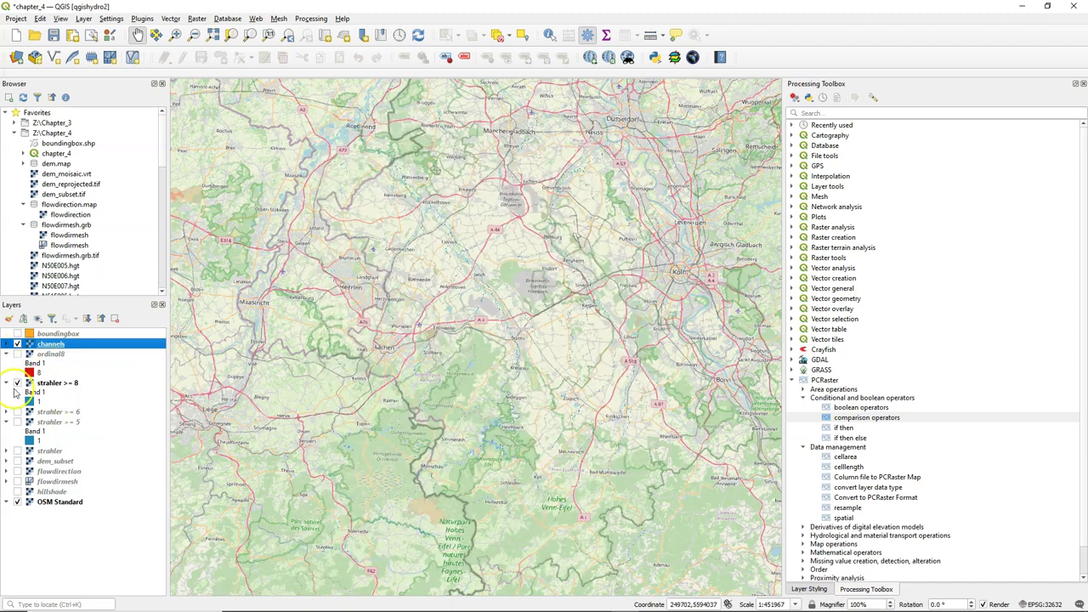
left_click(17, 383)
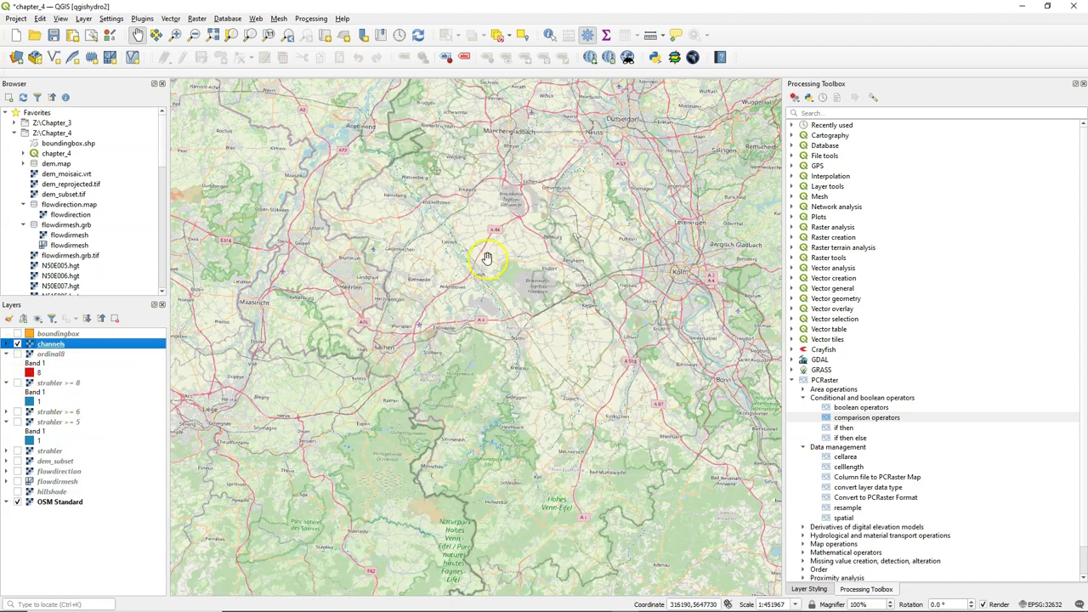
scroll(480, 266, "up", 2)
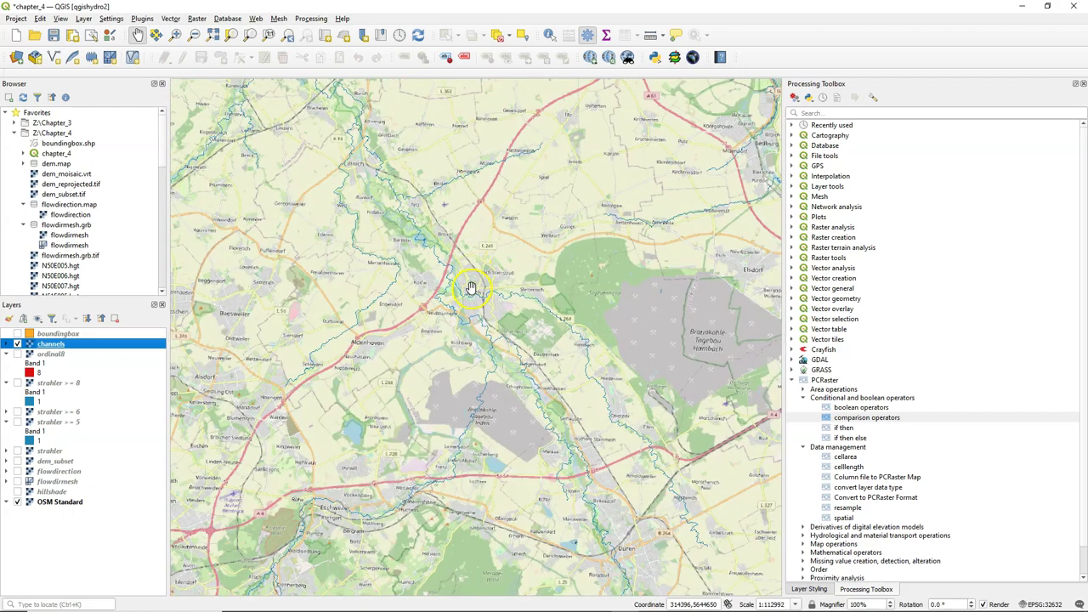
left_click_drag(551, 502, 590, 191)
left_click_drag(604, 405, 628, 96)
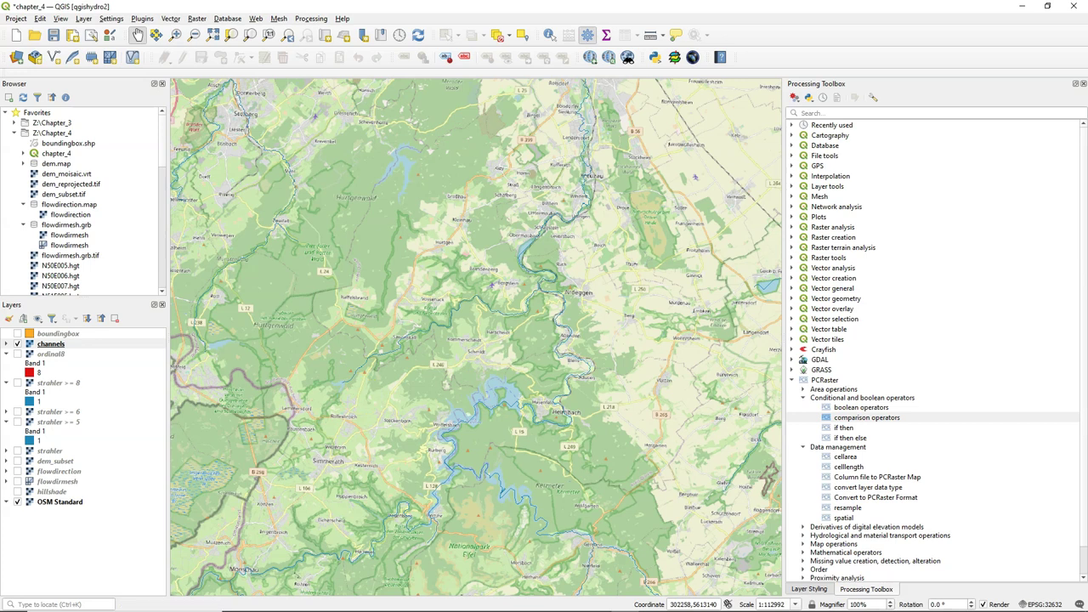
- In PCRaster if then, use channels as the condition and strahler as the true raster
left_click(842, 428)
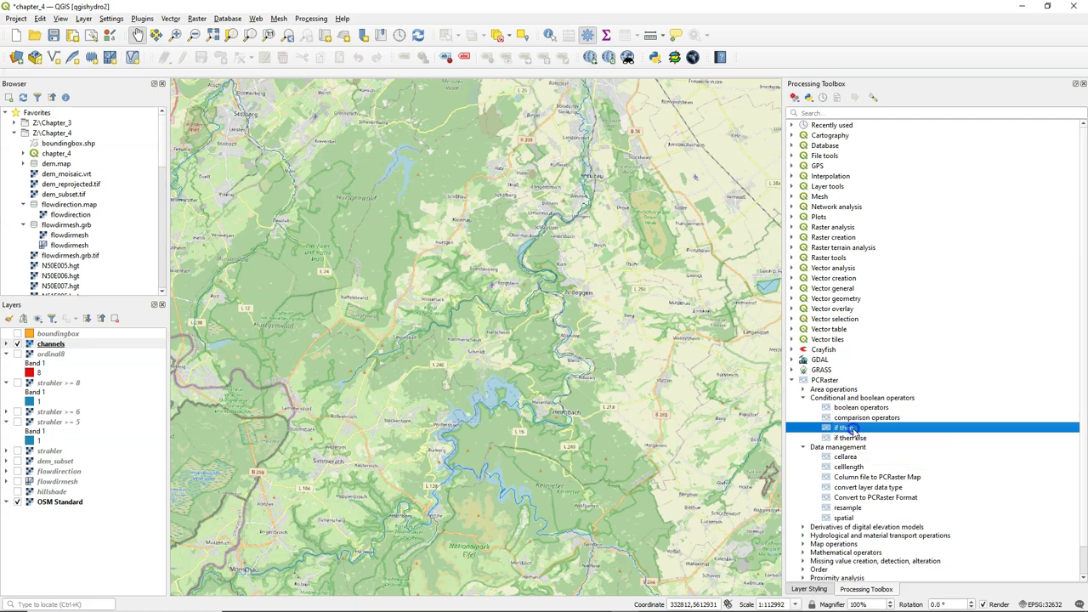
double_click(846, 428)
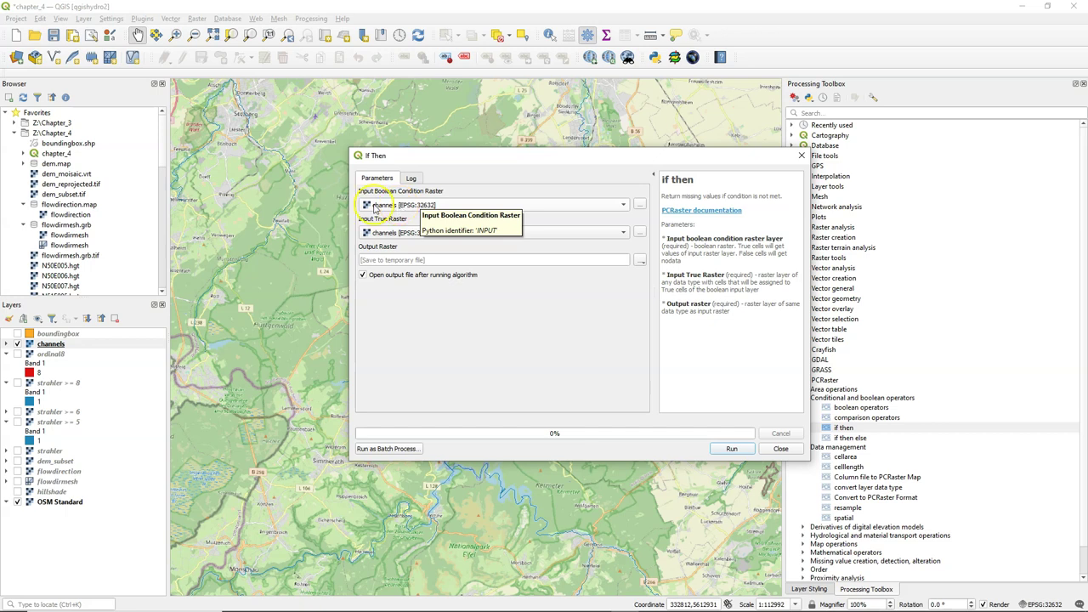
left_click(376, 233)
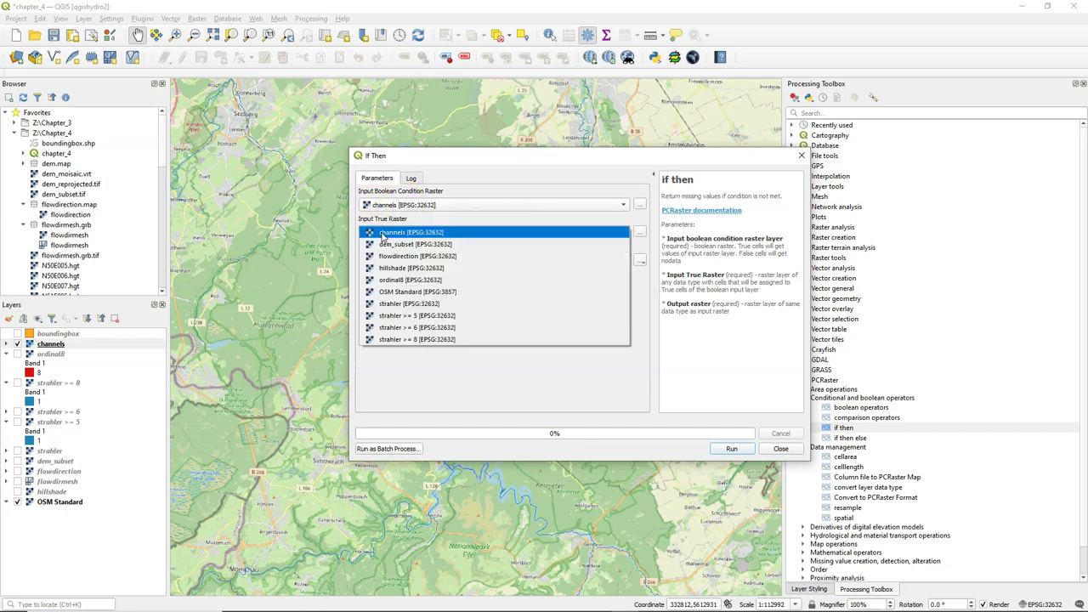
left_click(400, 304)
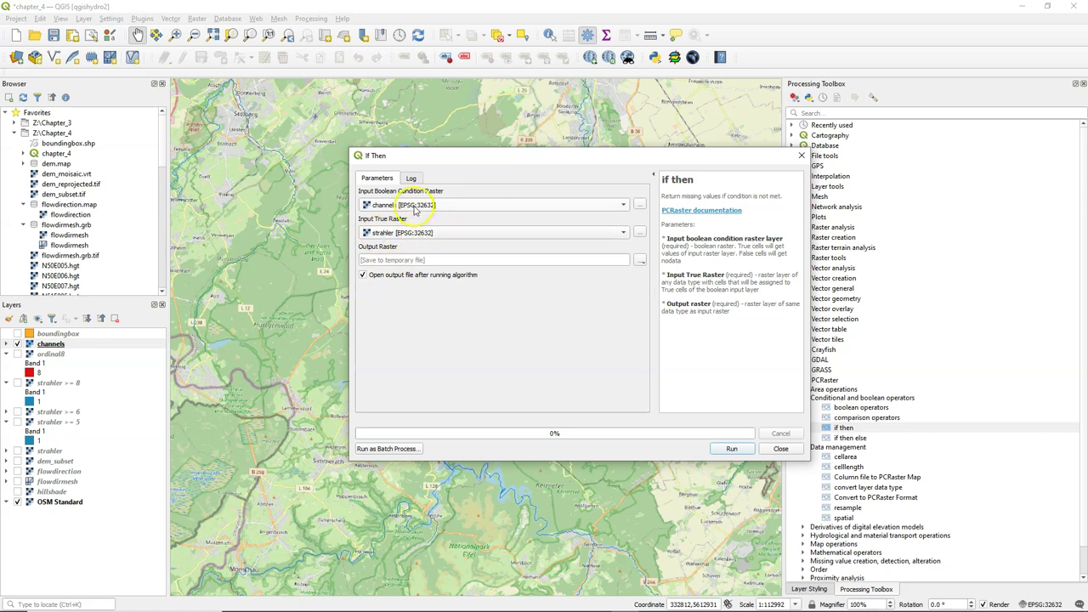
- Save the if-then output as channelsstrahler.map and run it
left_click(641, 261)
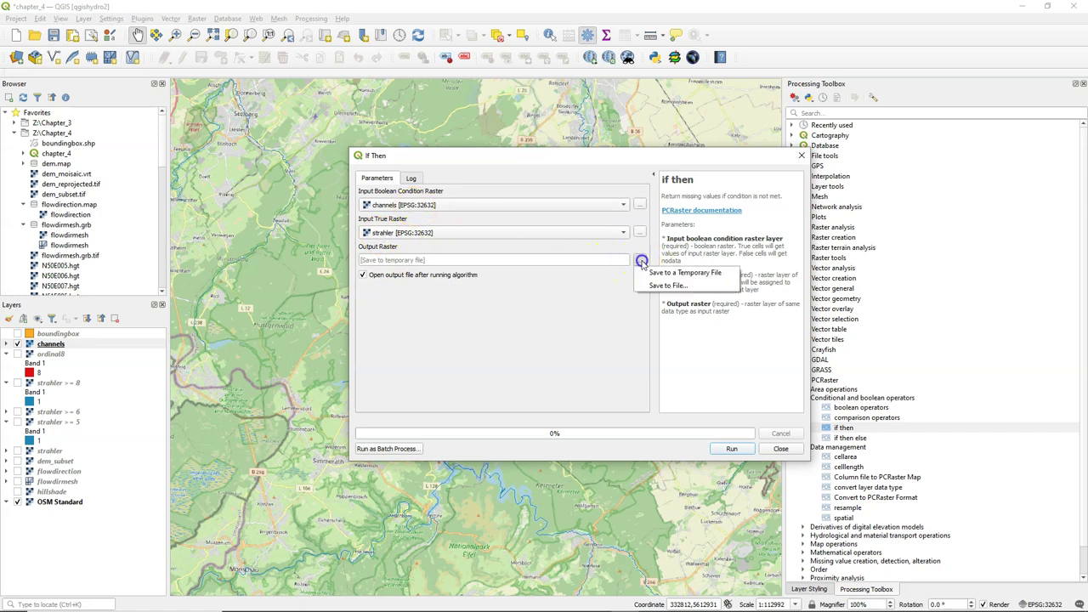
left_click(660, 286)
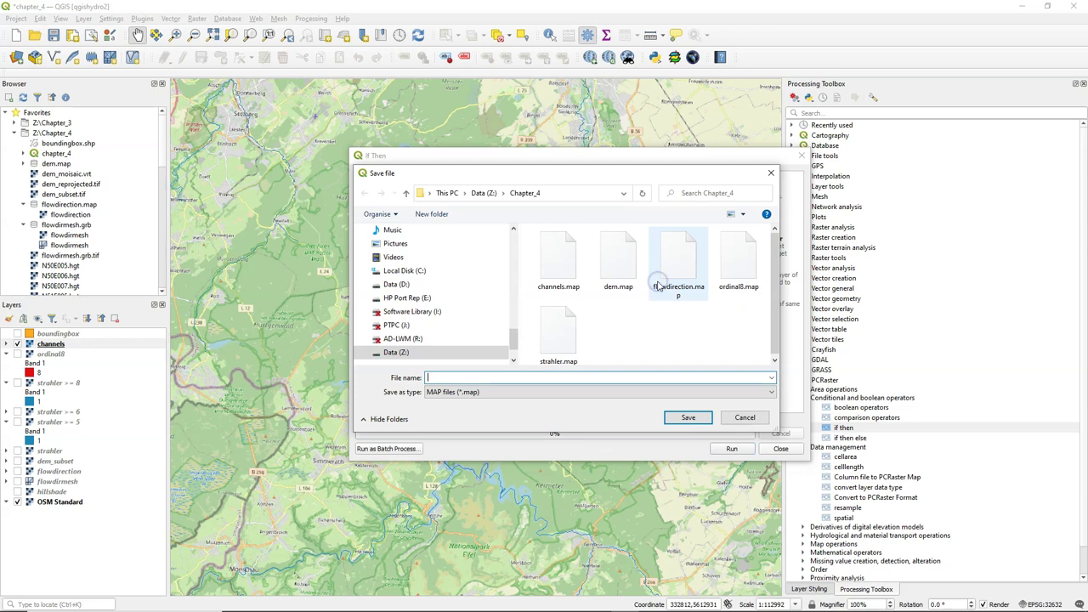
type("ch")
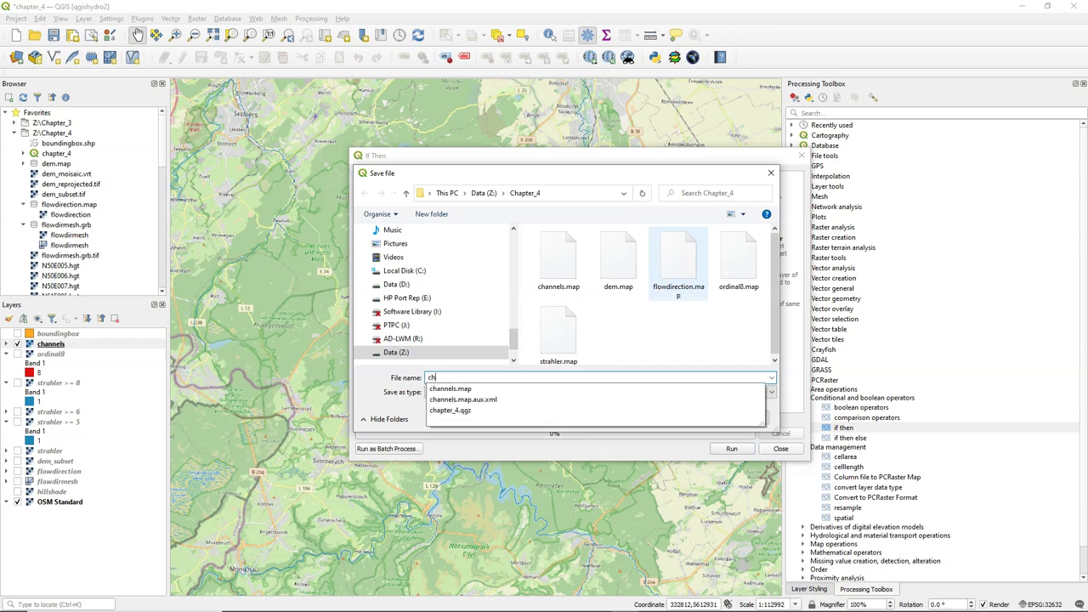
type("annelsstrah")
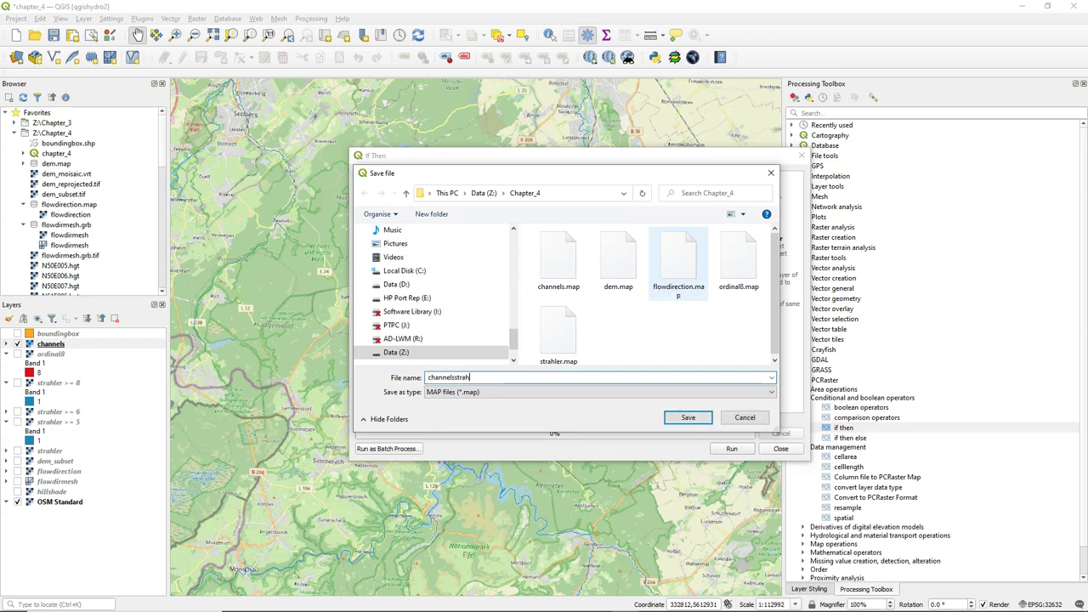
type("ler")
left_click(688, 417)
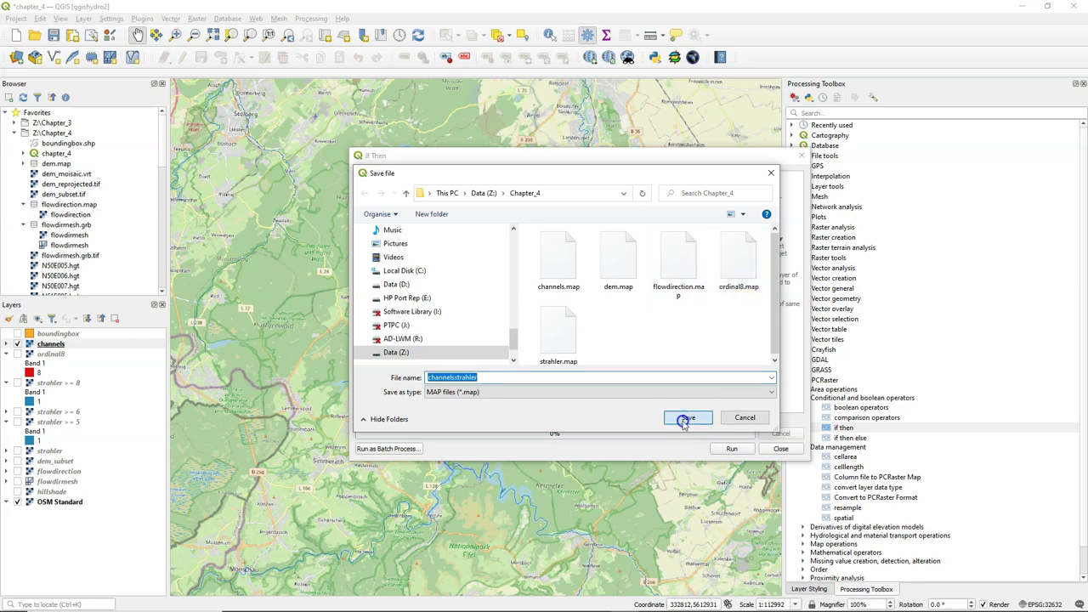
left_click(735, 449)
left_click(789, 449)
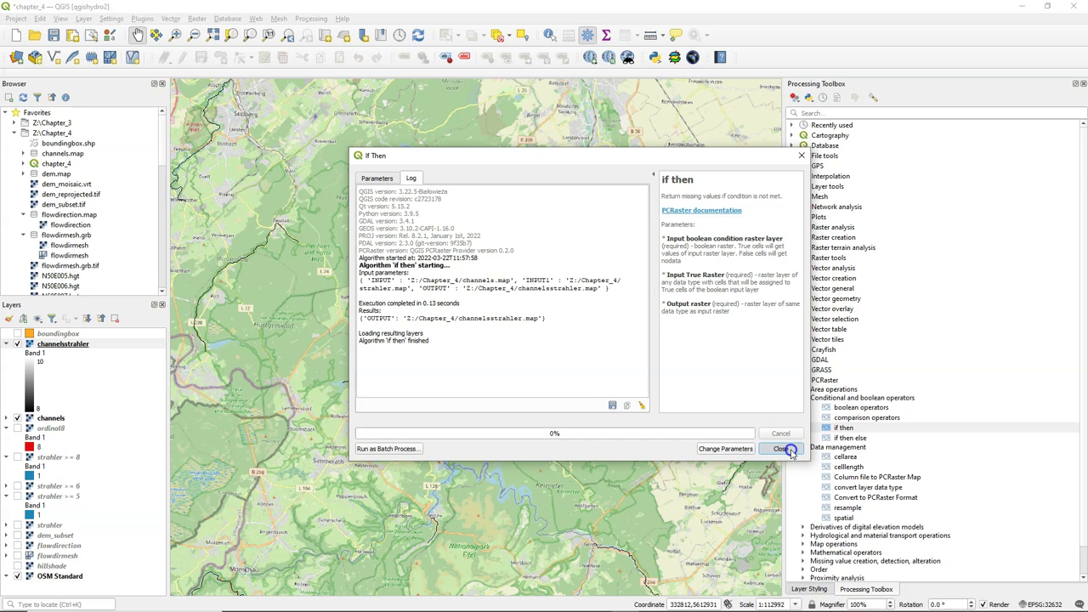
- Style channelsstrahler as Paletted/Unique values, classify 8, 9, 10, and apply the Blues ramp
left_click(8, 320)
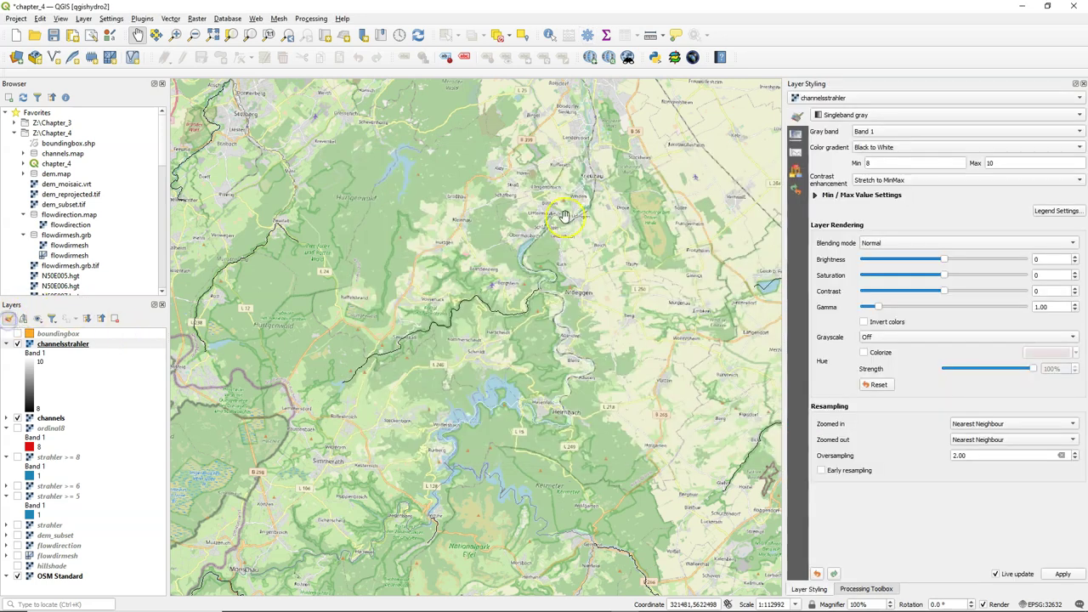
left_click(855, 115)
left_click(859, 102)
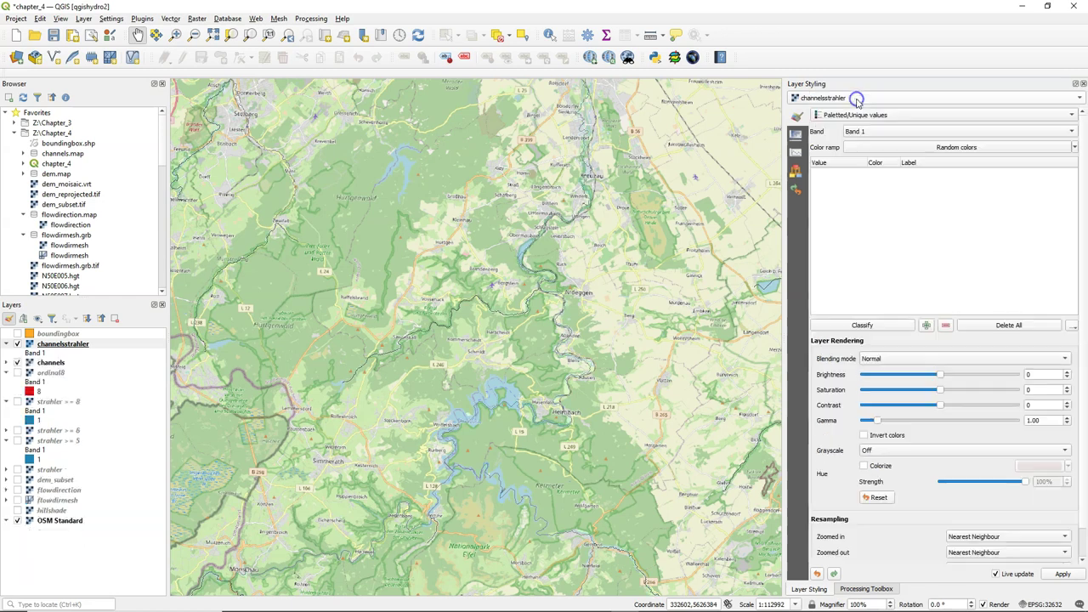
left_click(847, 326)
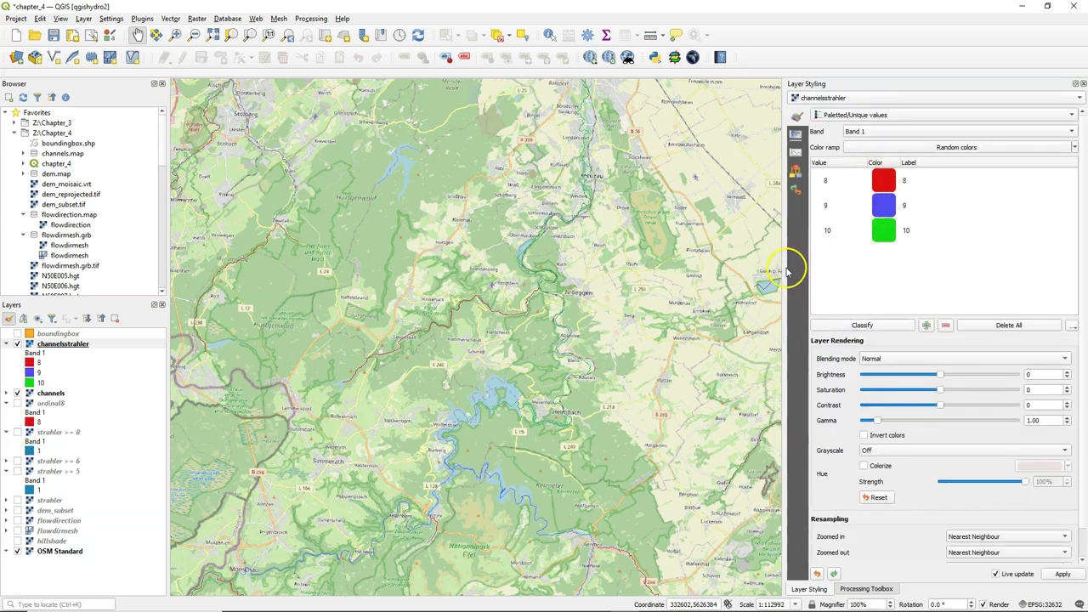
left_click(1075, 147)
left_click(908, 202)
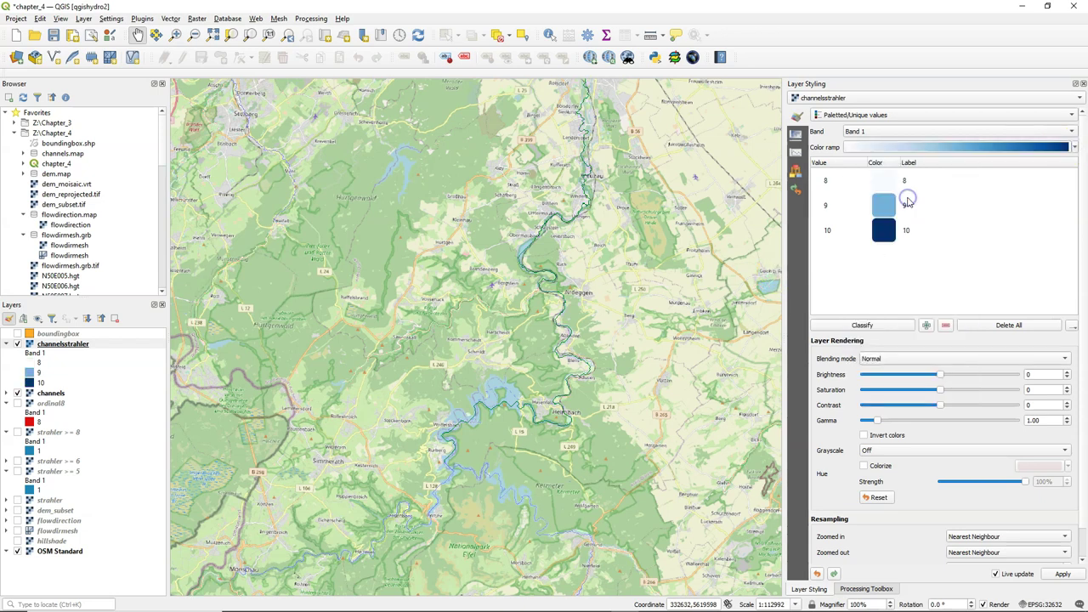